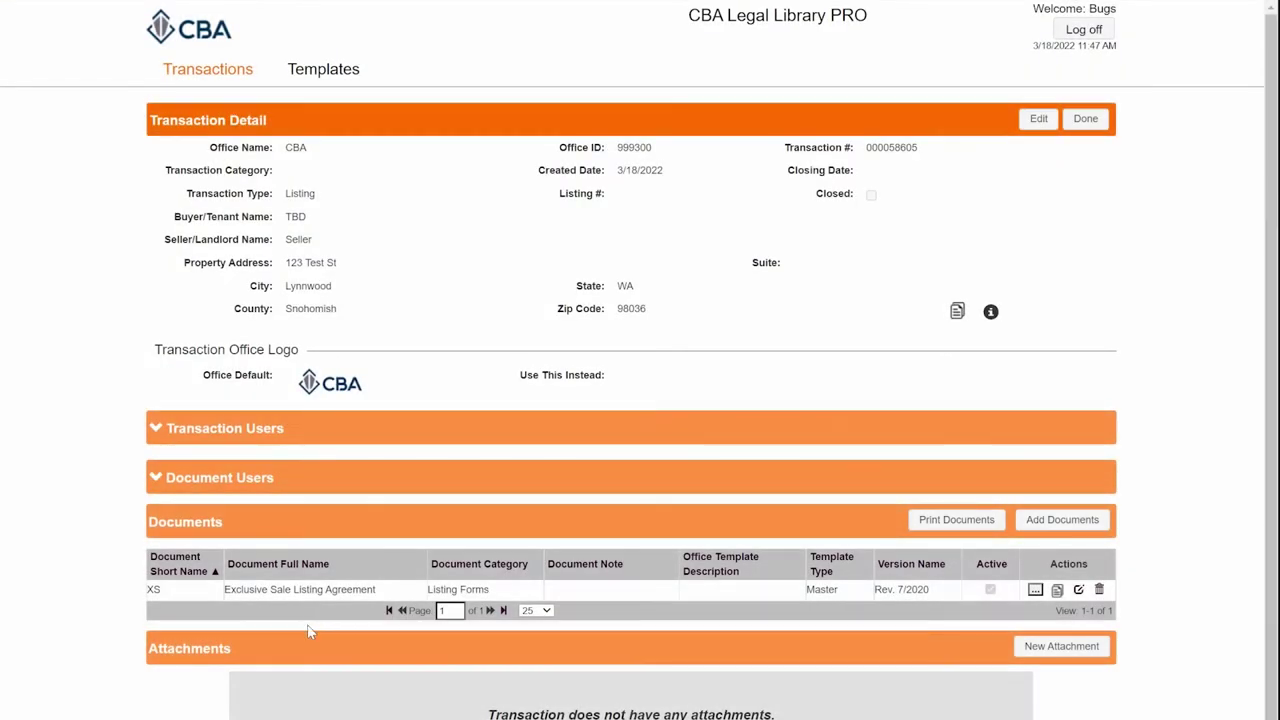
Step: Open the Exclusive Sale Listing Agreement from the Documents table
{"action": "left_click", "coordinate": [252, 591]}
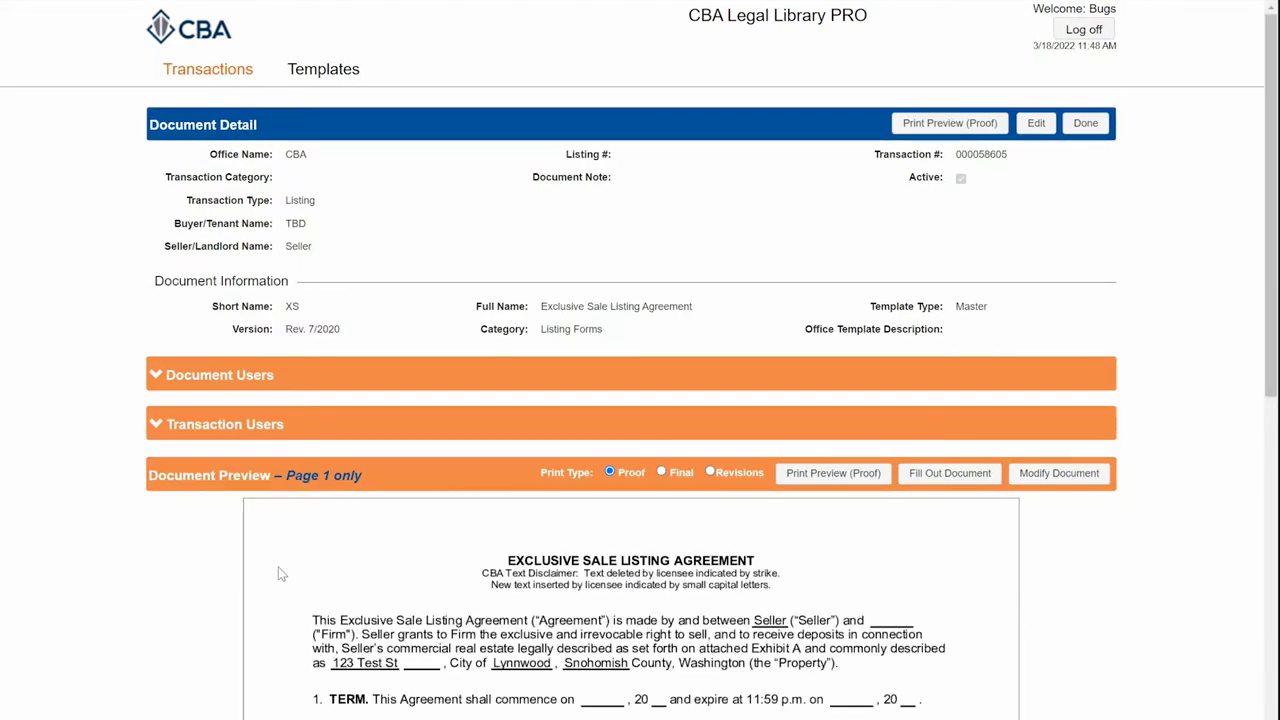
Step: Open the Exclusive Sale Listing Agreement in Fill Out Document mode
{"action": "scroll", "coordinate": [288, 570], "scroll_direction": "down", "scroll_amount": 2}
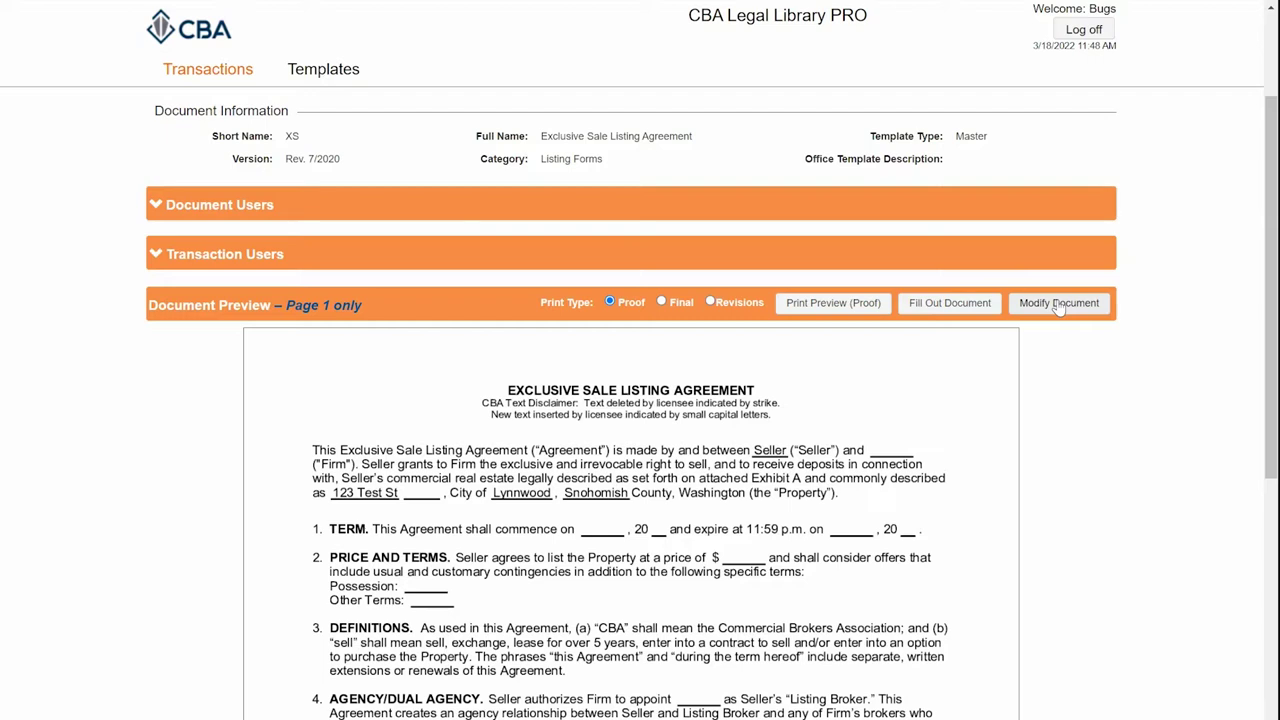
{"action": "left_click", "coordinate": [933, 306]}
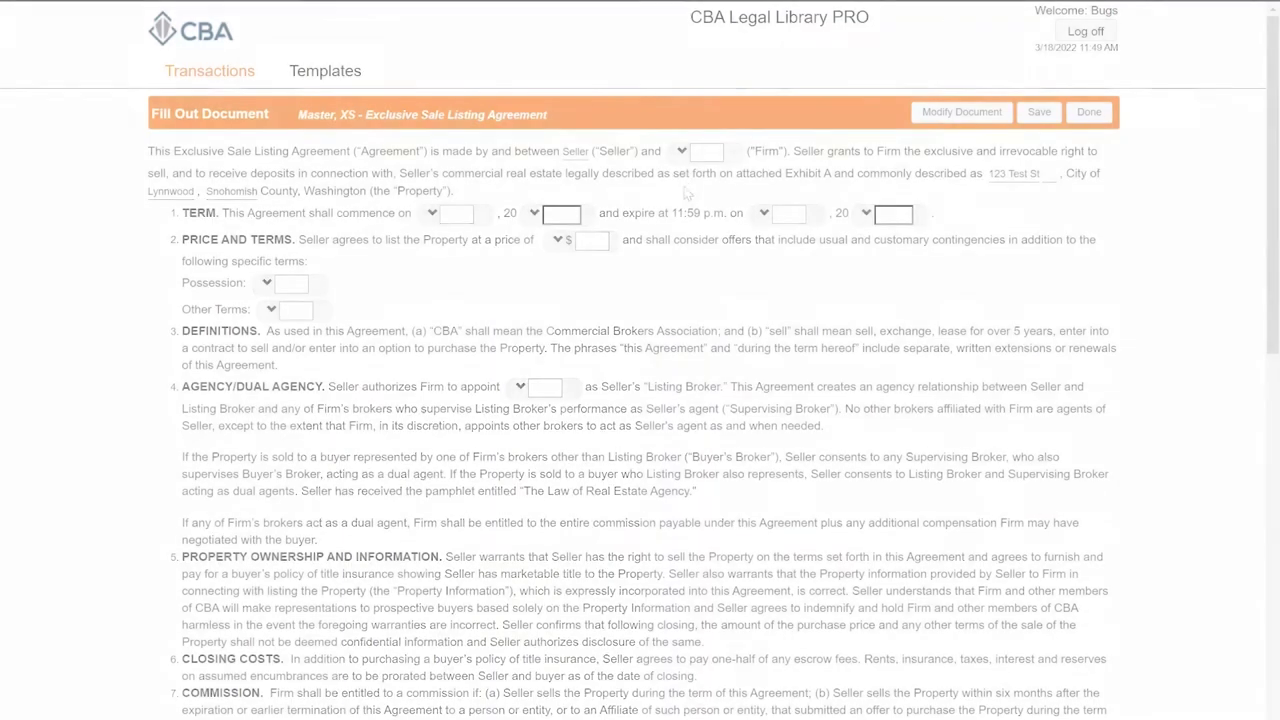
Step: Enter 'Buyer' in the Firm blank, kept to a single line
{"action": "left_click", "coordinate": [701, 151]}
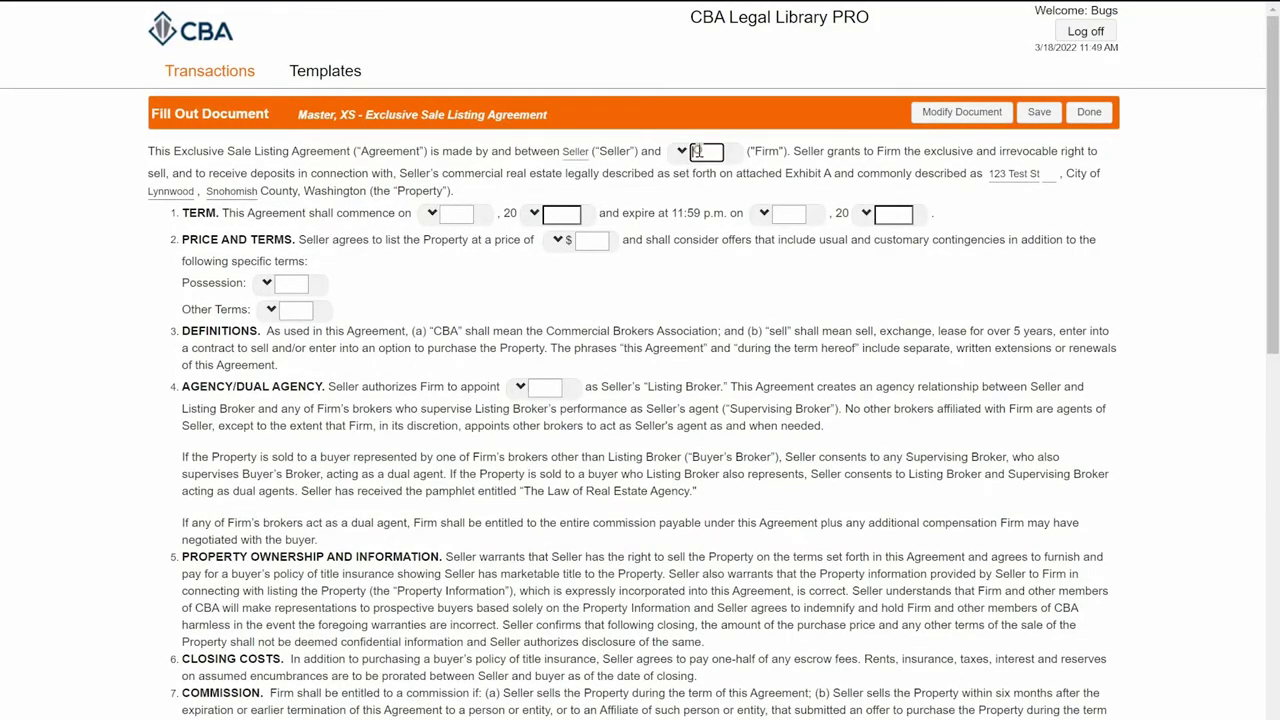
{"action": "type", "text": "Buyer"}
{"action": "key", "text": "Return"}
{"action": "key", "text": "Return"}
{"action": "key", "text": "Return"}
{"action": "key", "text": "Return"}
{"action": "key", "text": "Return"}
{"action": "key", "text": "Return"}
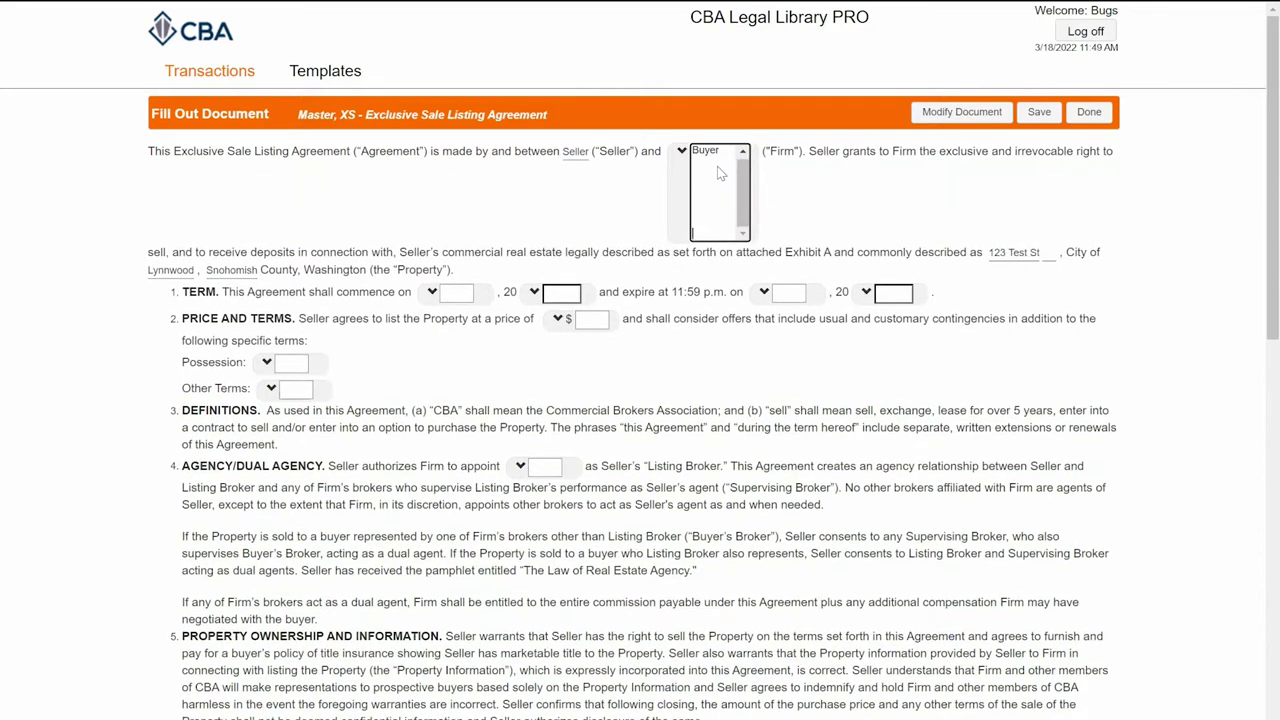
{"action": "key", "text": "Return"}
{"action": "key", "text": "Return"}
{"action": "key", "text": "Return"}
{"action": "key", "text": "Return"}
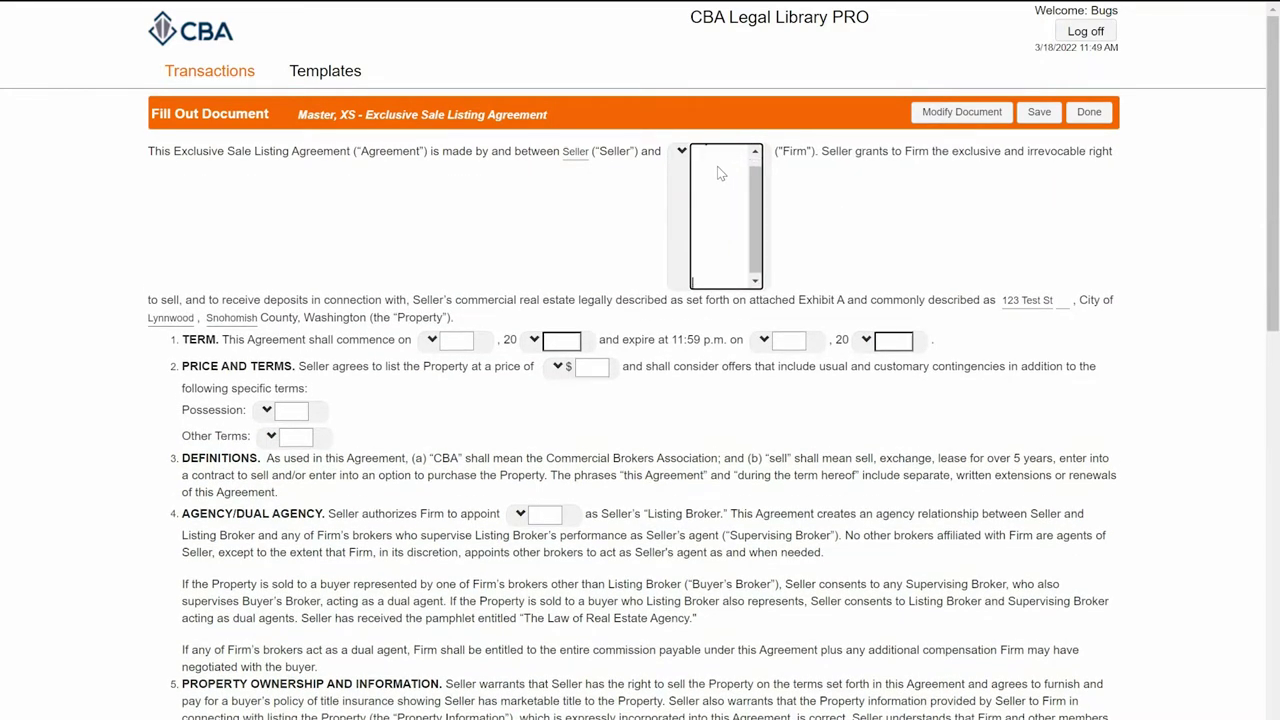
{"action": "key", "text": "BackSpace"}
{"action": "key", "text": "BackSpace"}
{"action": "key", "text": "BackSpace"}
{"action": "key", "text": "BackSpace"}
{"action": "key", "text": "BackSpace"}
{"action": "key", "text": "BackSpace"}
{"action": "key", "text": "BackSpace"}
{"action": "key", "text": "BackSpace"}
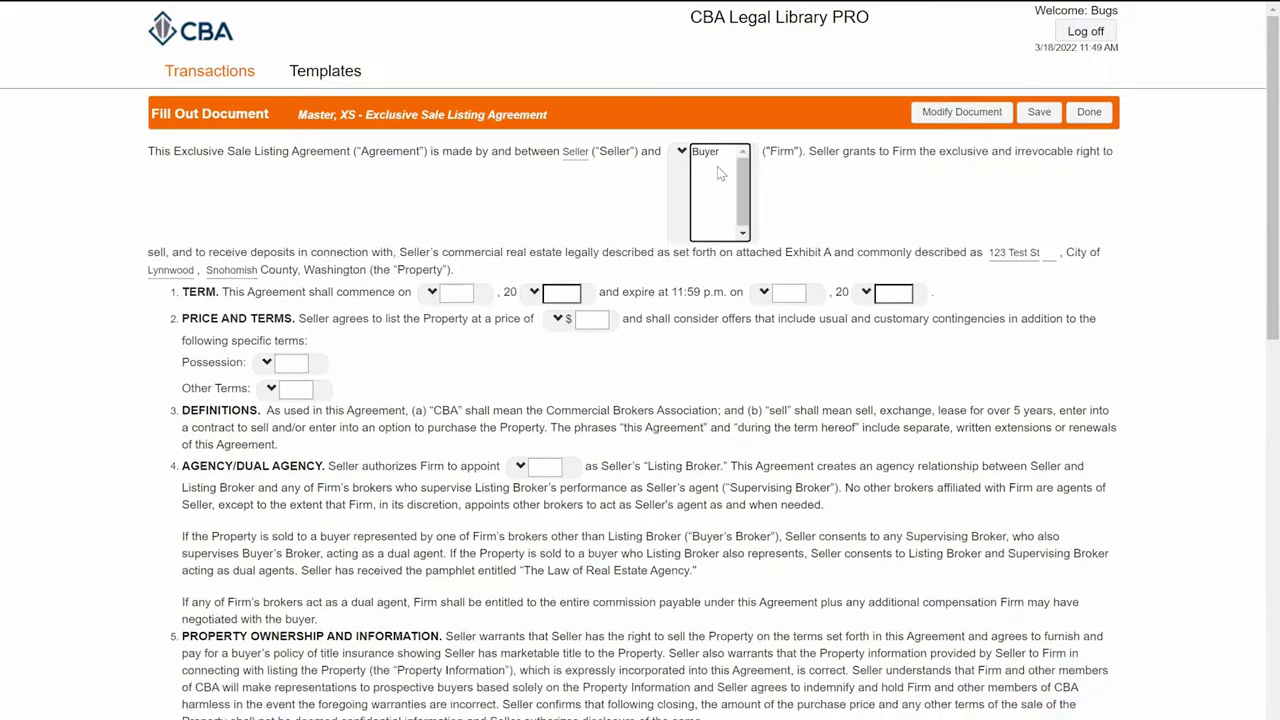
{"action": "key", "text": "BackSpace"}
{"action": "key", "text": "BackSpace"}
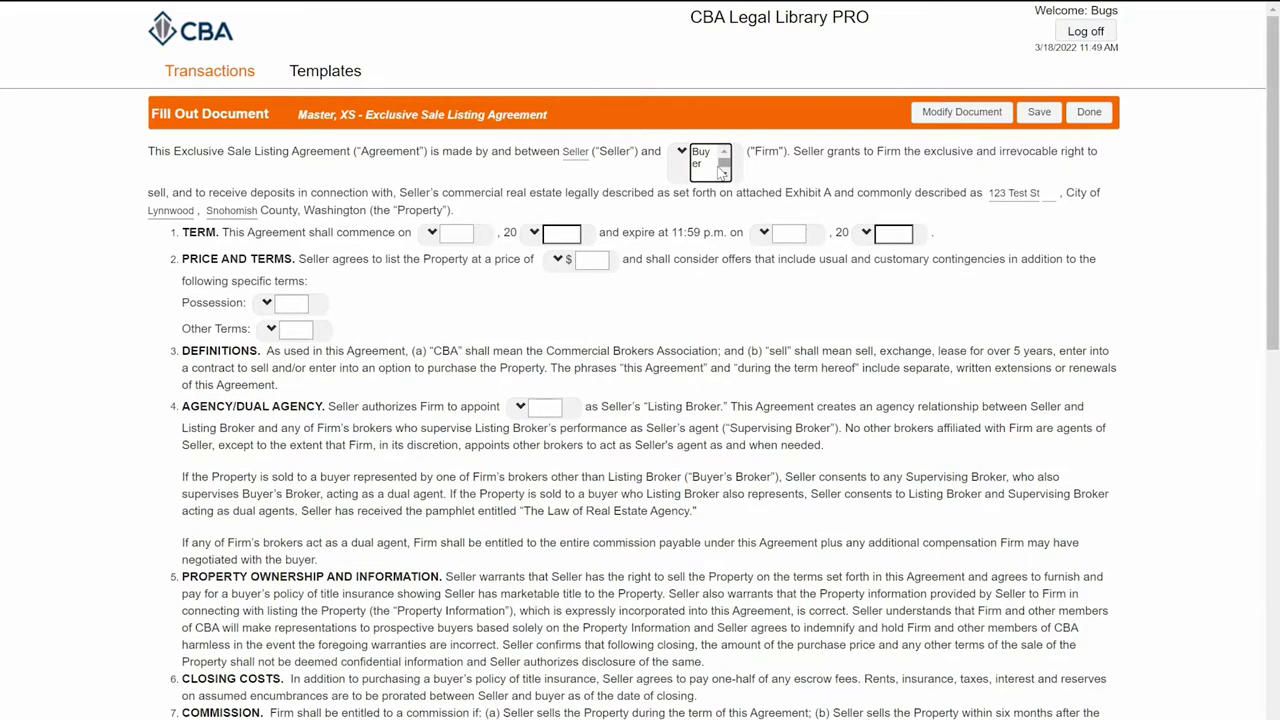
{"action": "key", "text": "BackSpace"}
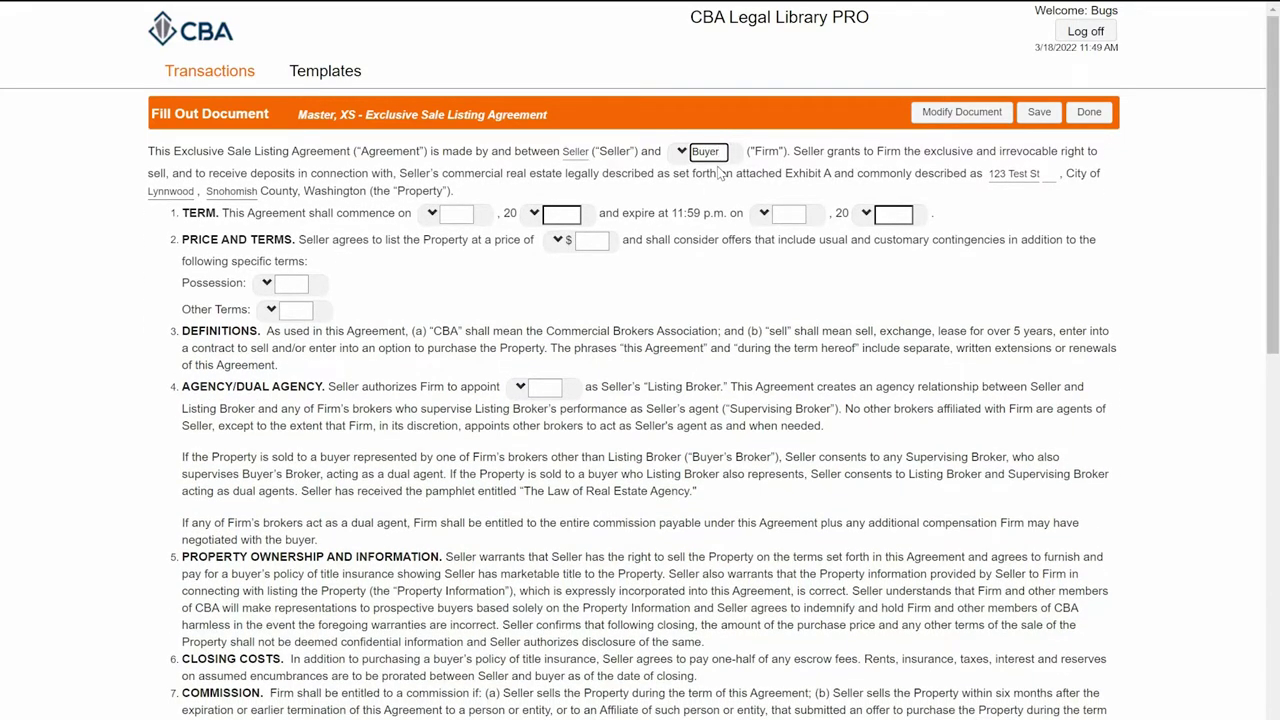
Step: Move past the TERM date and year fields and save the form
{"action": "key", "text": "Tab"}
{"action": "key", "text": "Tab"}
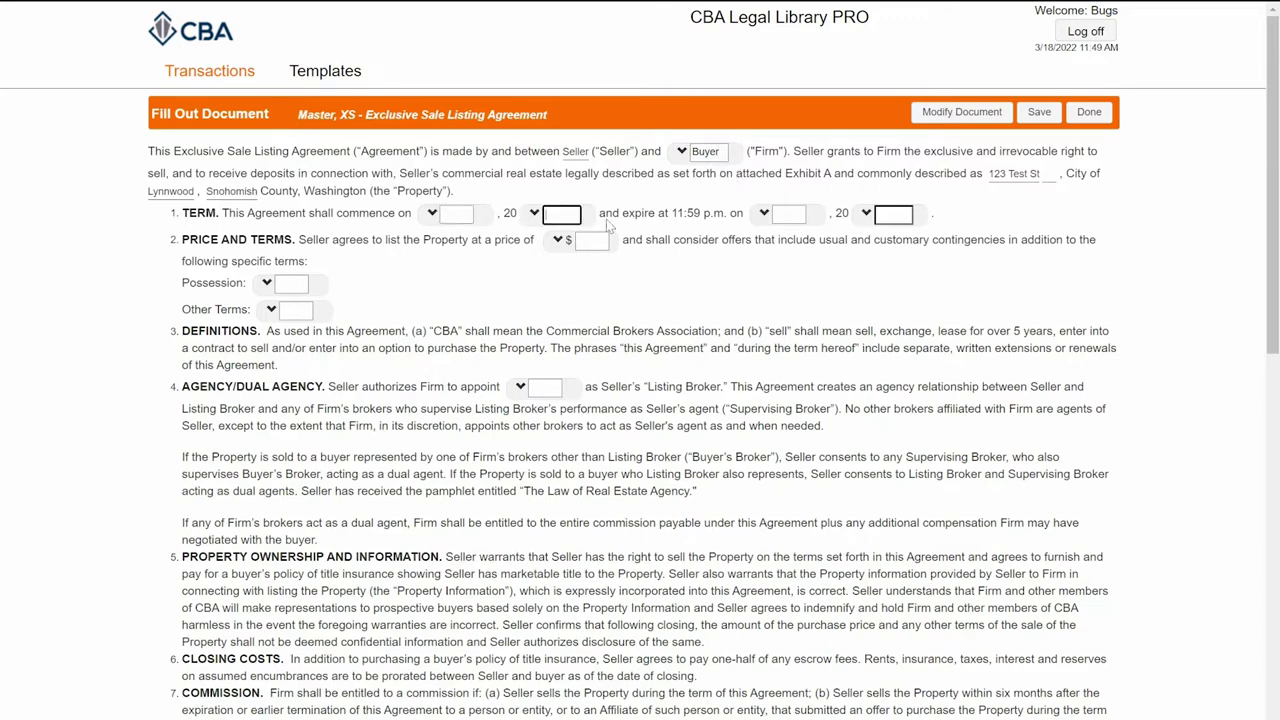
{"action": "key", "text": "Tab"}
{"action": "key", "text": "Tab"}
{"action": "key", "text": "Tab"}
{"action": "key", "text": "Tab"}
{"action": "left_click", "coordinate": [1039, 114]}
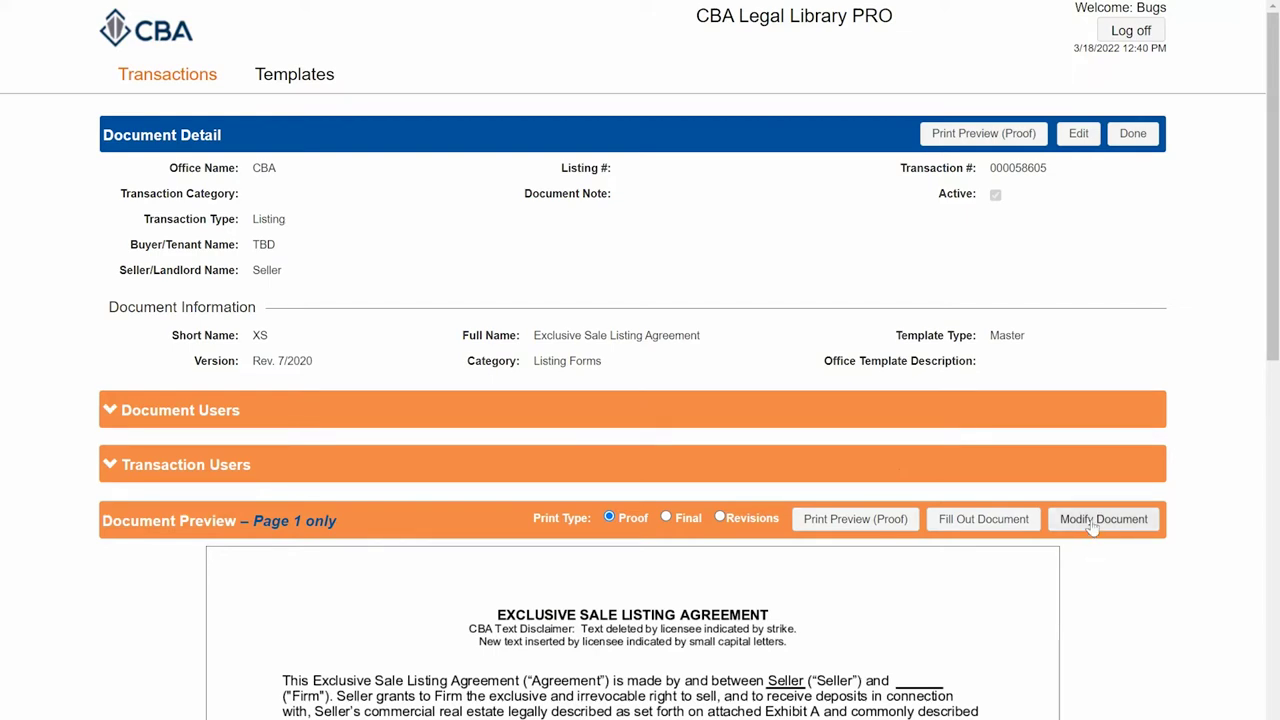
Step: Preview the agreement's proof as a PDF
{"action": "left_click", "coordinate": [835, 519]}
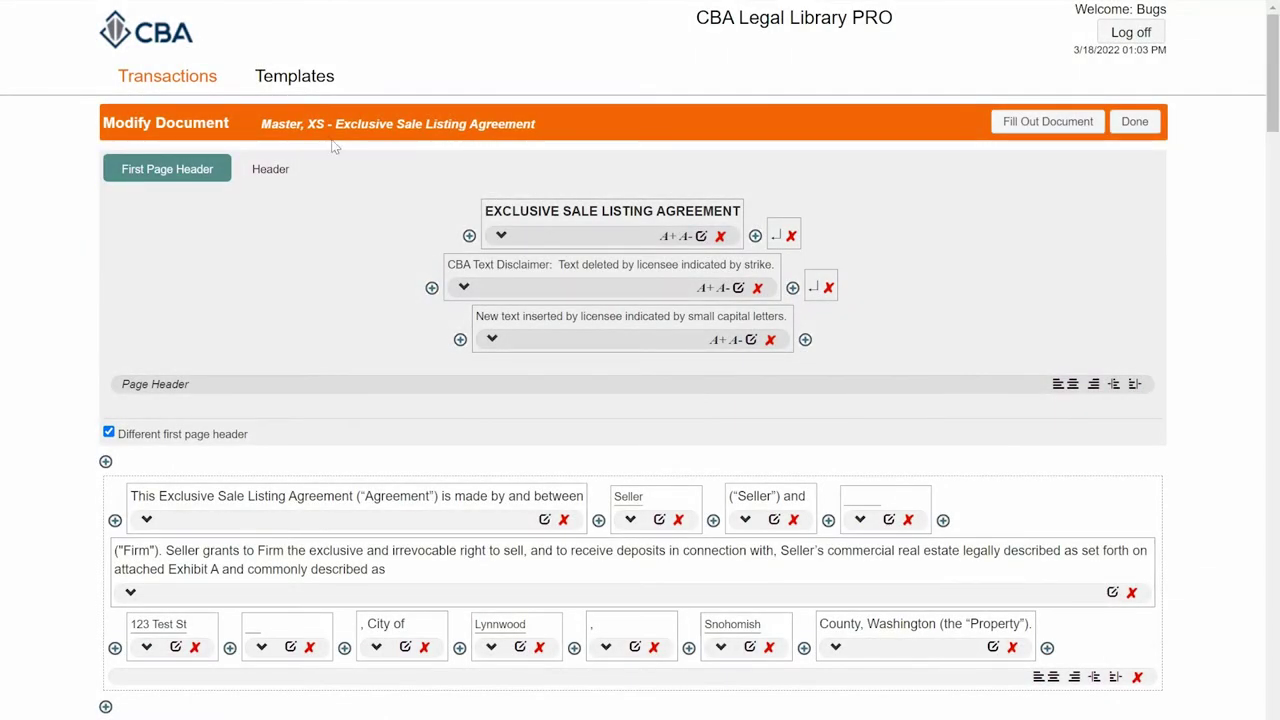
{"action": "scroll", "coordinate": [300, 245], "scroll_direction": "down", "scroll_amount": 3}
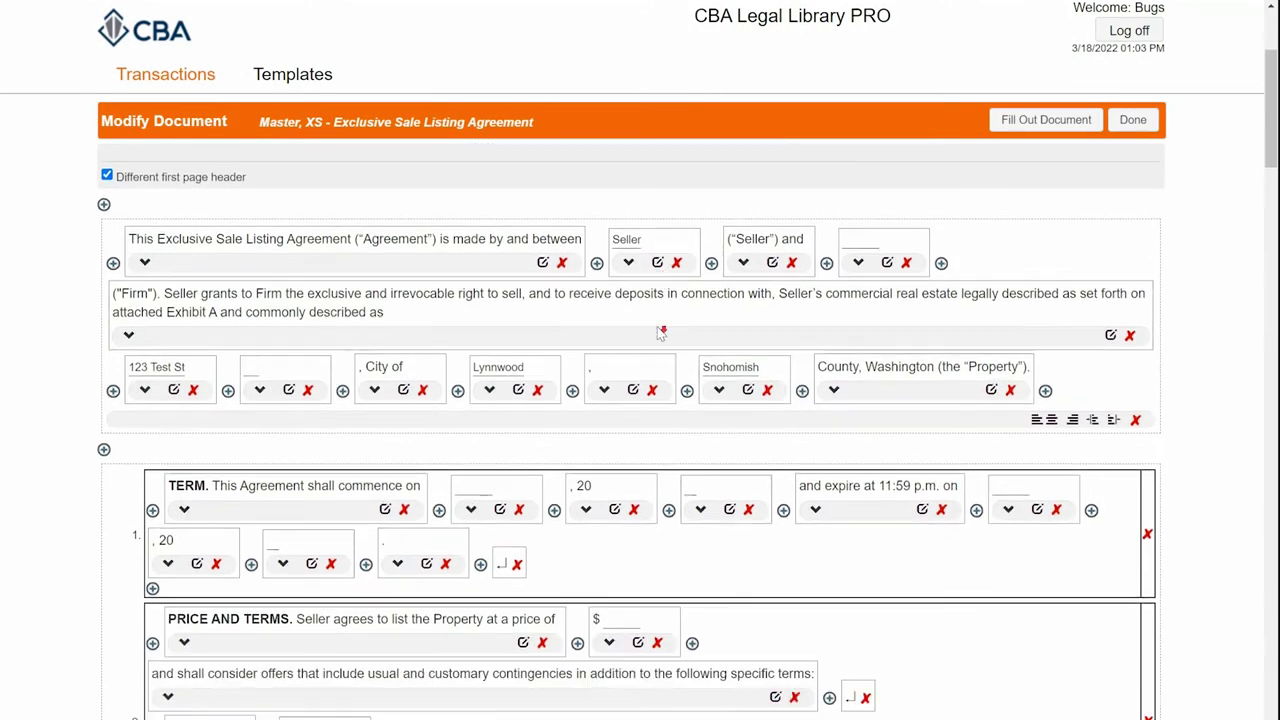
Step: Insert a text line reading 'Adding some text.' after the County component
{"action": "left_click", "coordinate": [1045, 392]}
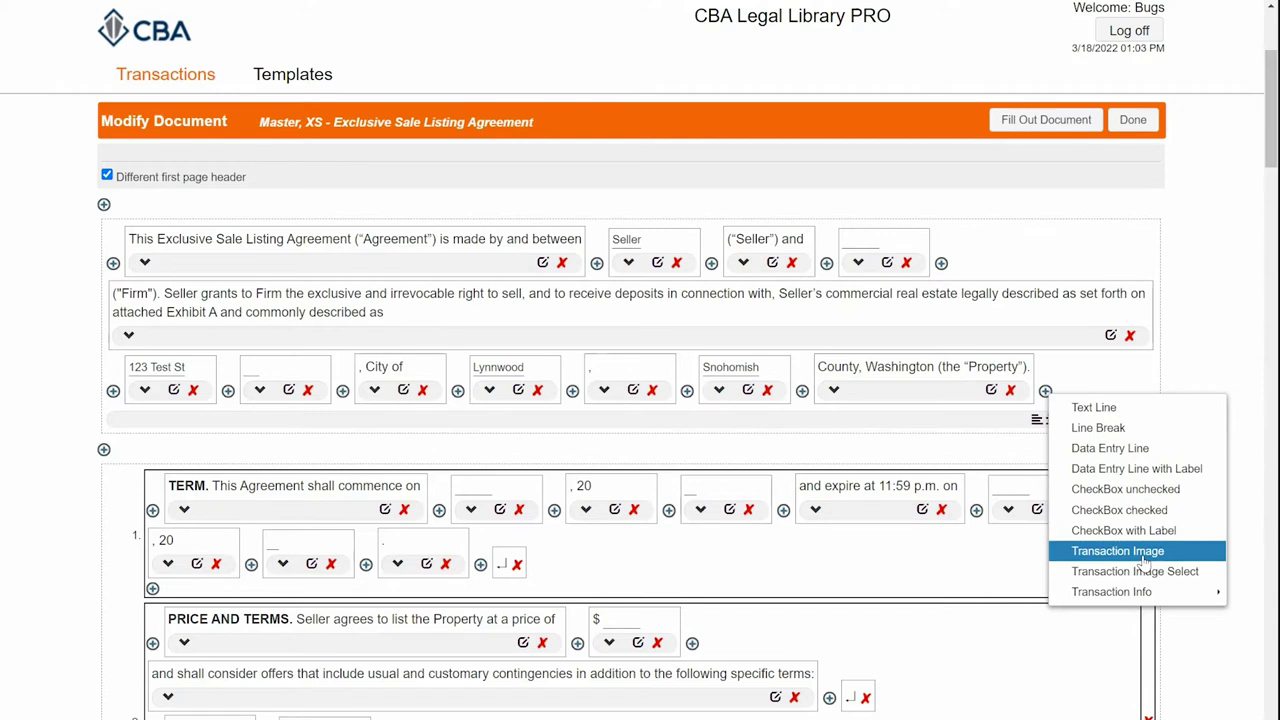
{"action": "mouse_move", "coordinate": [1140, 592]}
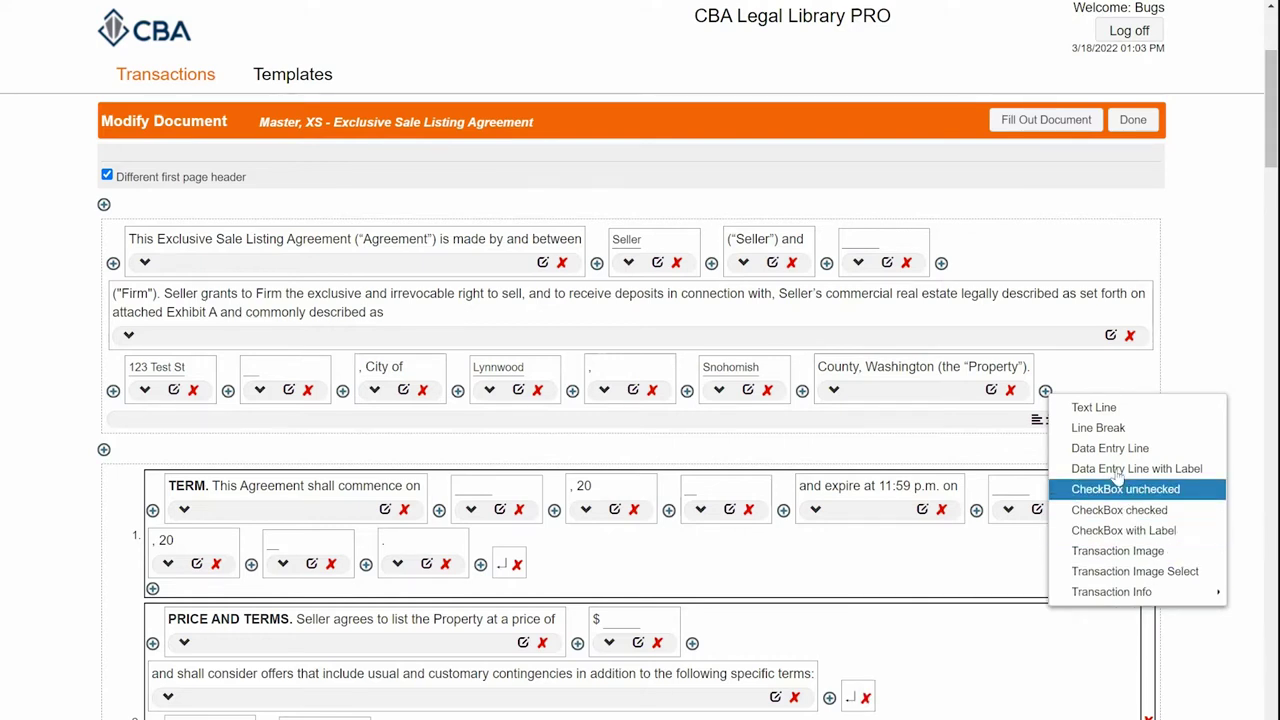
{"action": "left_click", "coordinate": [1093, 408]}
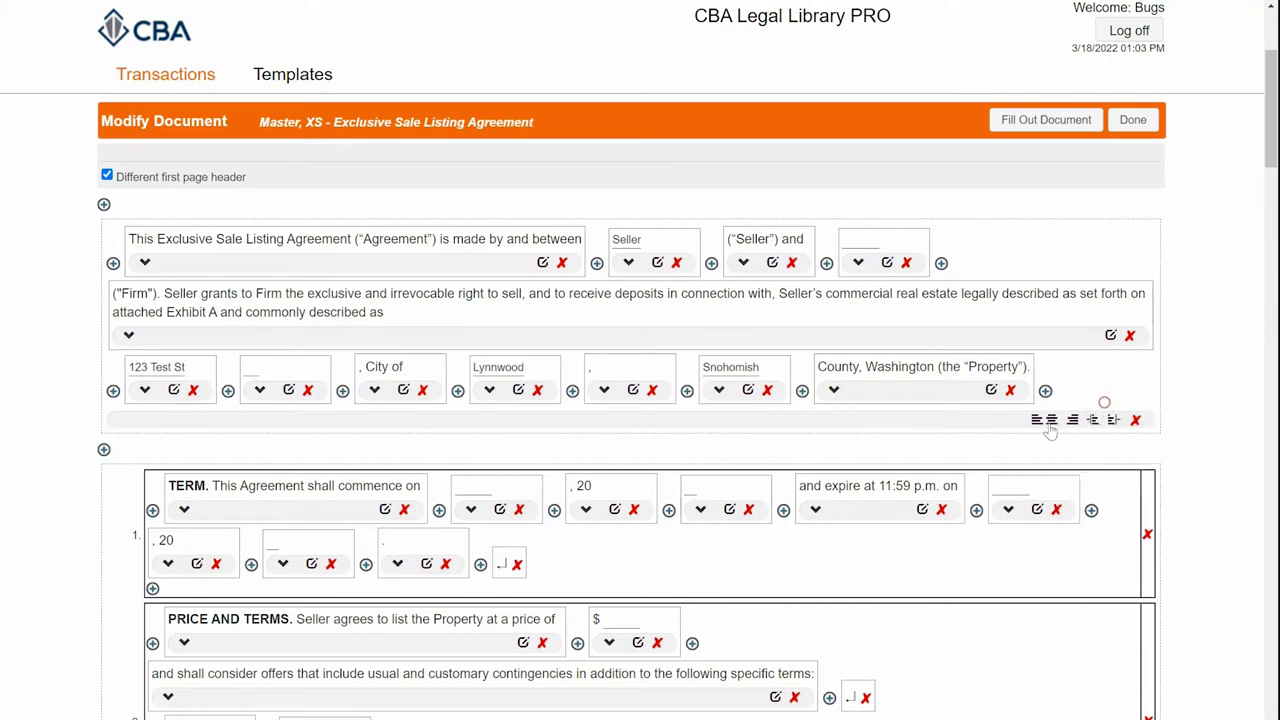
{"action": "type", "text": "Adding some text."}
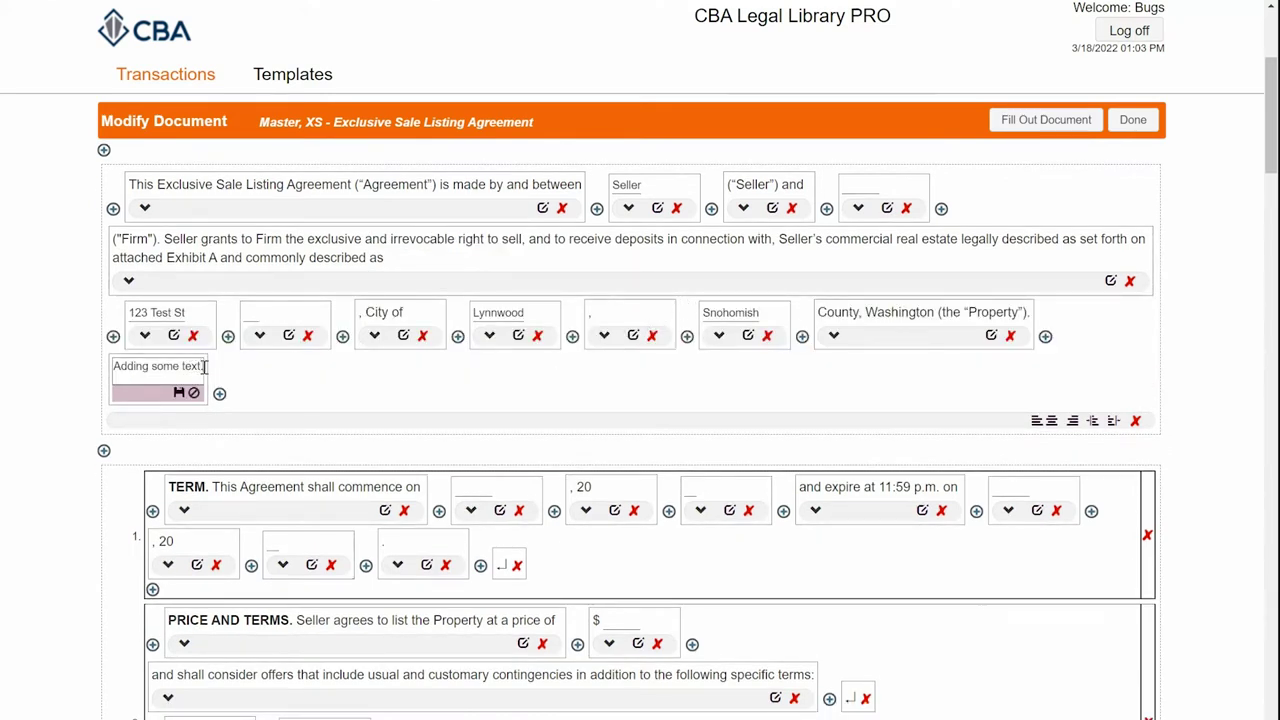
Step: Save the new text line, then delete it and restore it
{"action": "left_click_drag", "start_coordinate": [199, 366], "coordinate": [92, 365]}
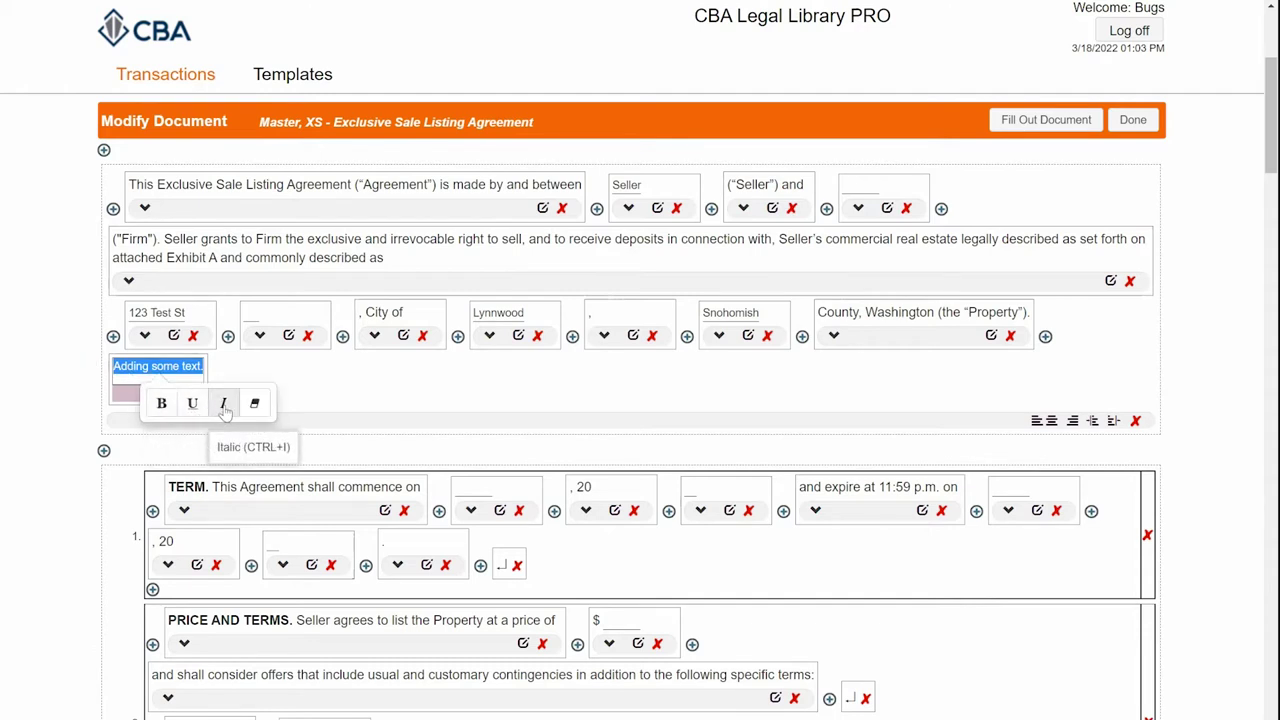
{"action": "left_click", "coordinate": [176, 366]}
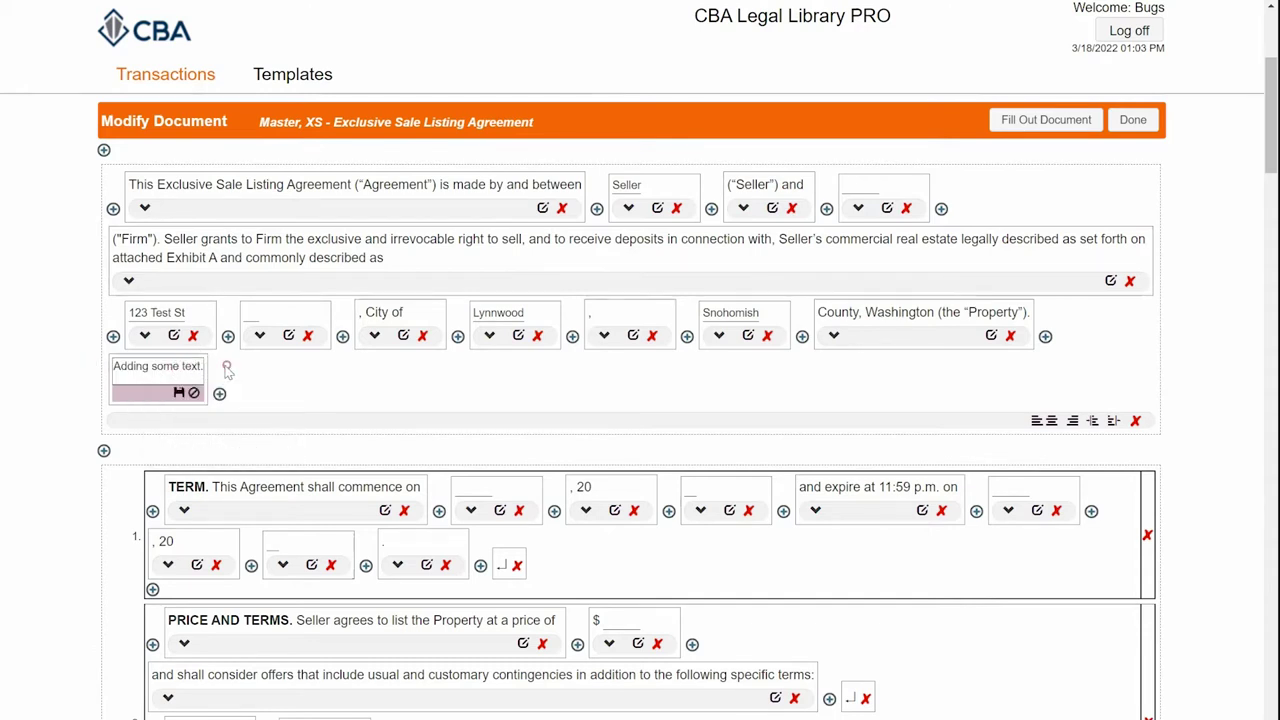
{"action": "left_click", "coordinate": [178, 393]}
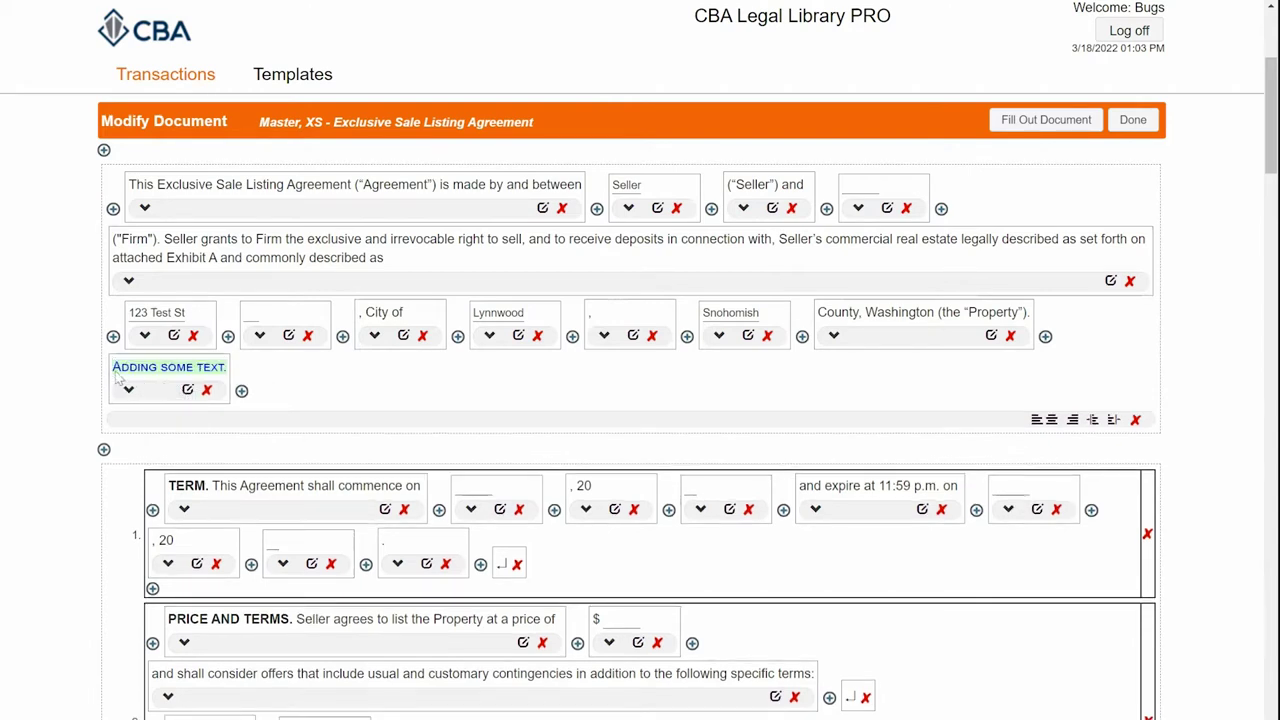
{"action": "left_click", "coordinate": [207, 390]}
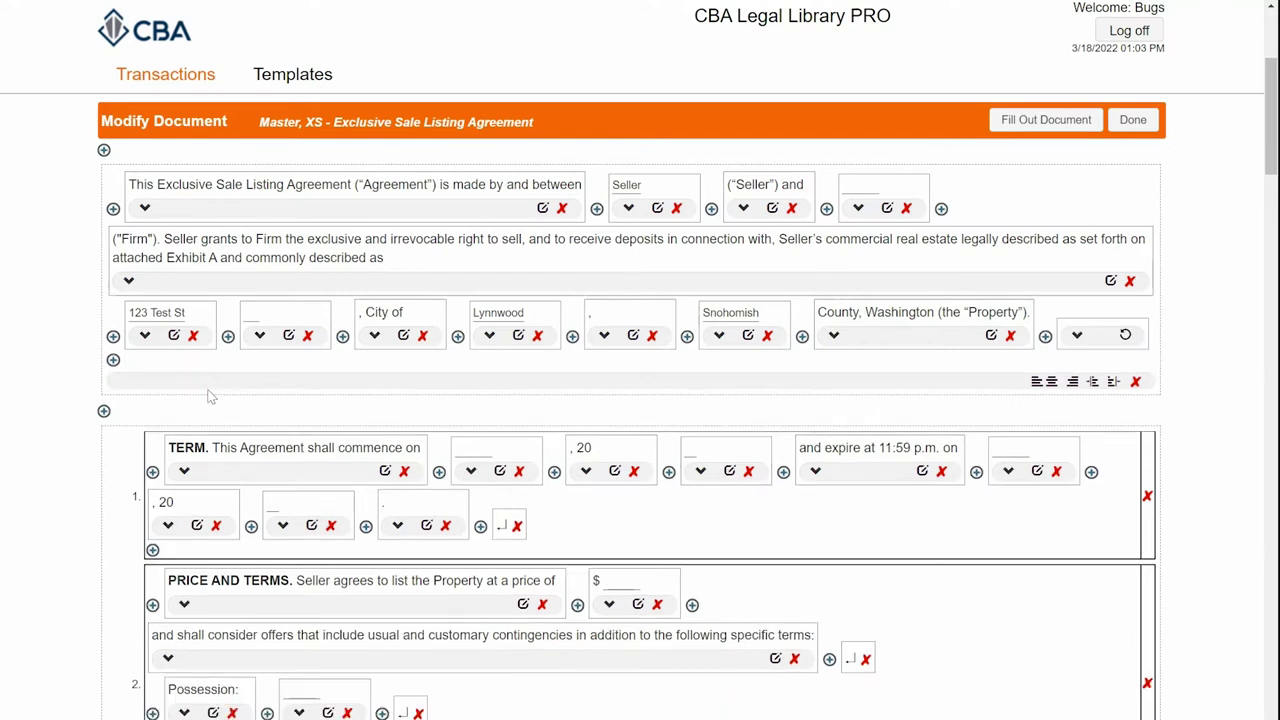
{"action": "left_click", "coordinate": [1127, 336]}
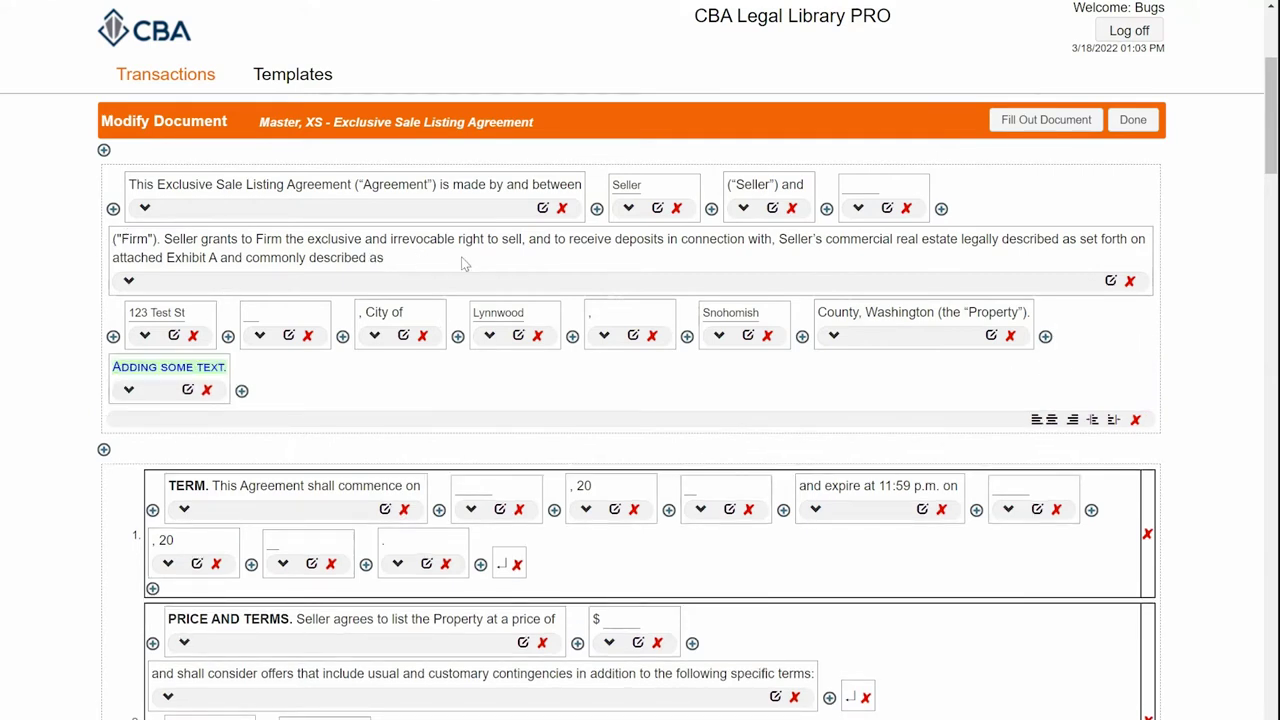
Step: Append 'adding text at the end' to the opening paragraph, remove 'described as', and save
{"action": "left_click", "coordinate": [1111, 282]}
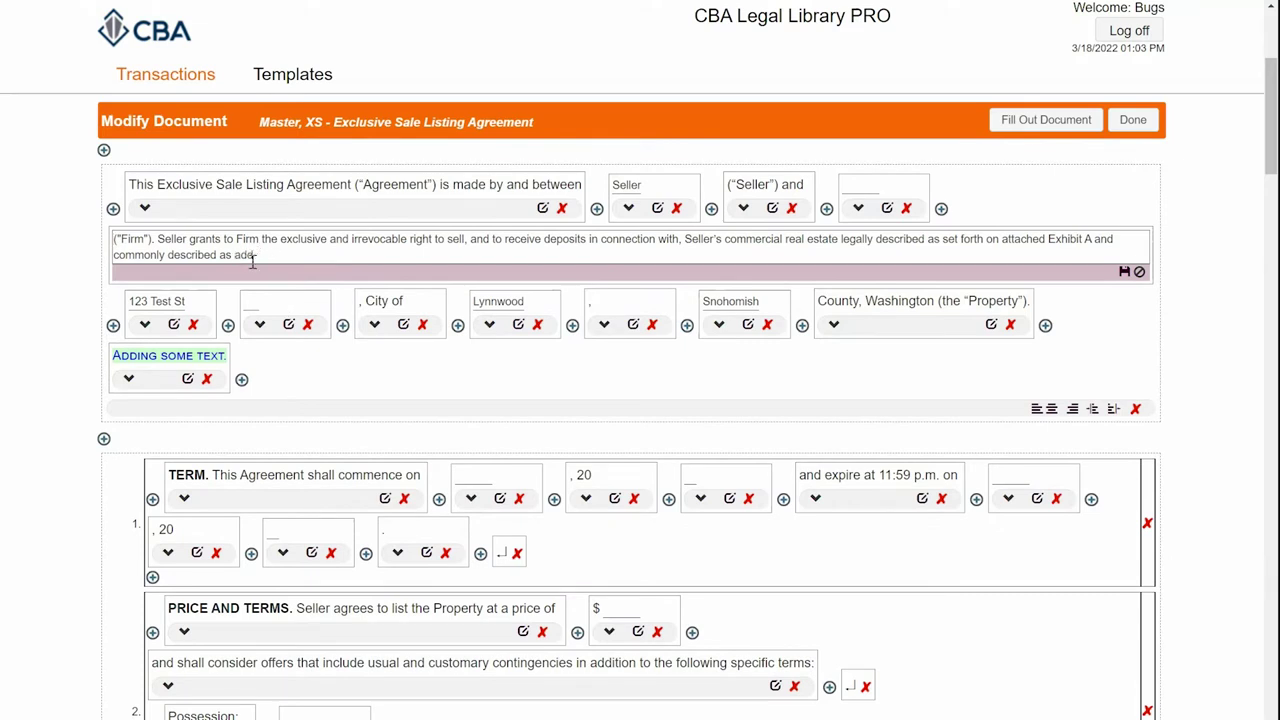
{"action": "type", "text": "adding text at the end."}
{"action": "left_click_drag", "start_coordinate": [168, 255], "coordinate": [236, 258]}
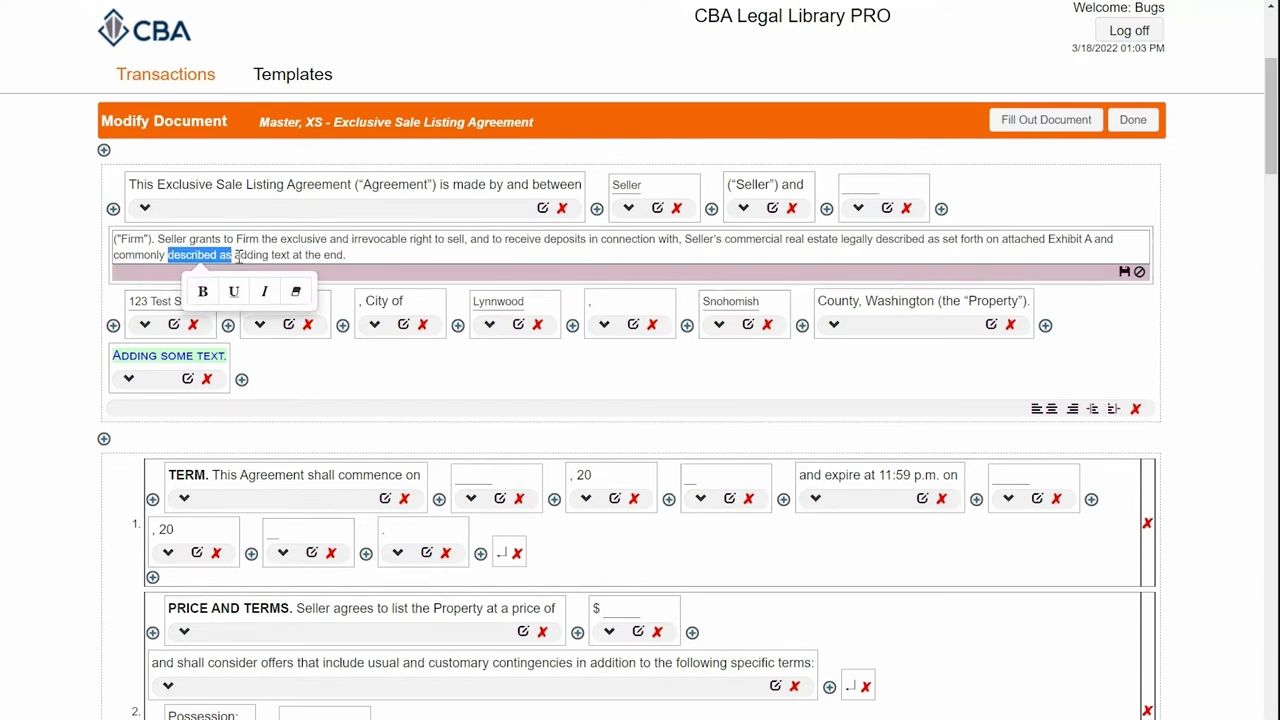
{"action": "key", "text": "BackSpace"}
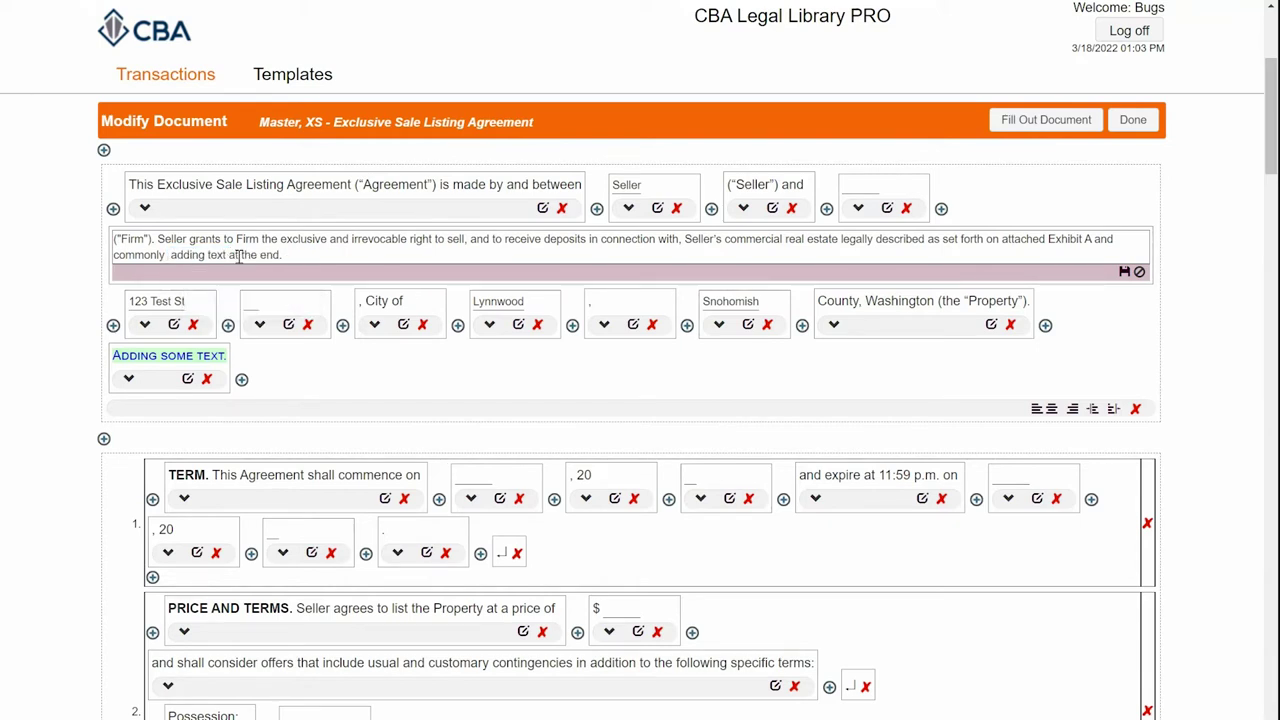
{"action": "key", "text": "BackSpace"}
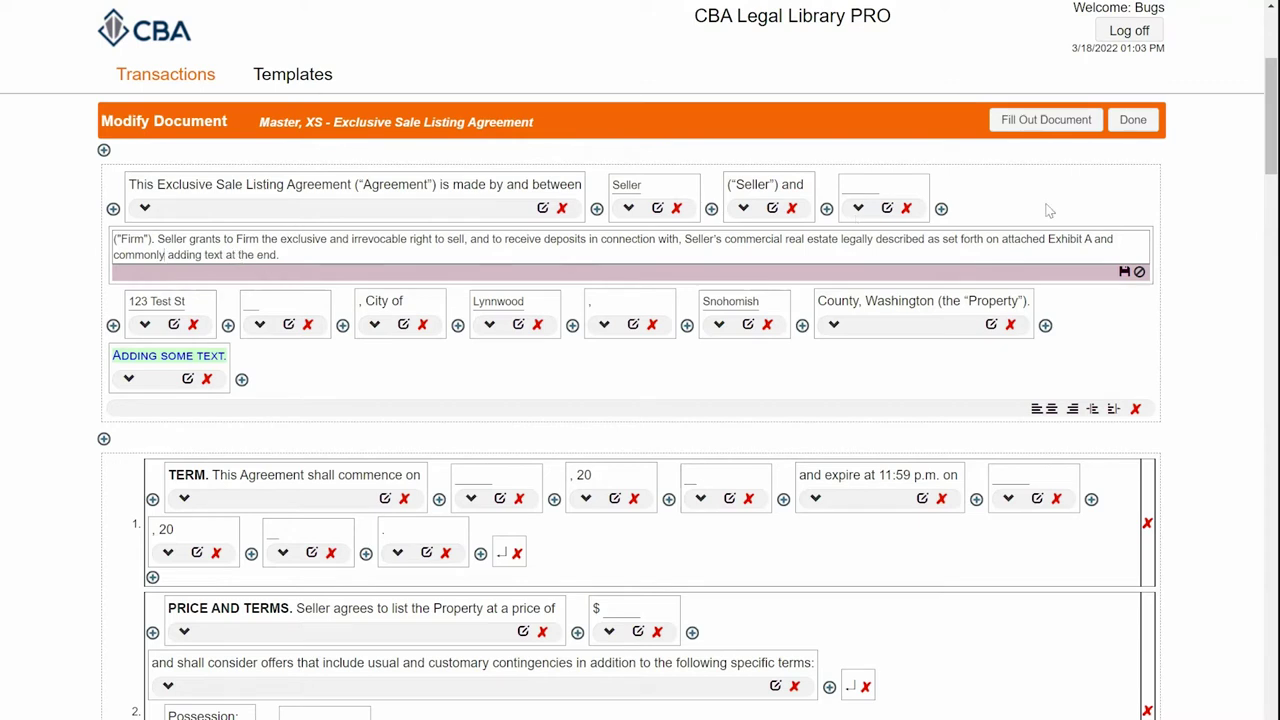
{"action": "left_click", "coordinate": [1125, 272]}
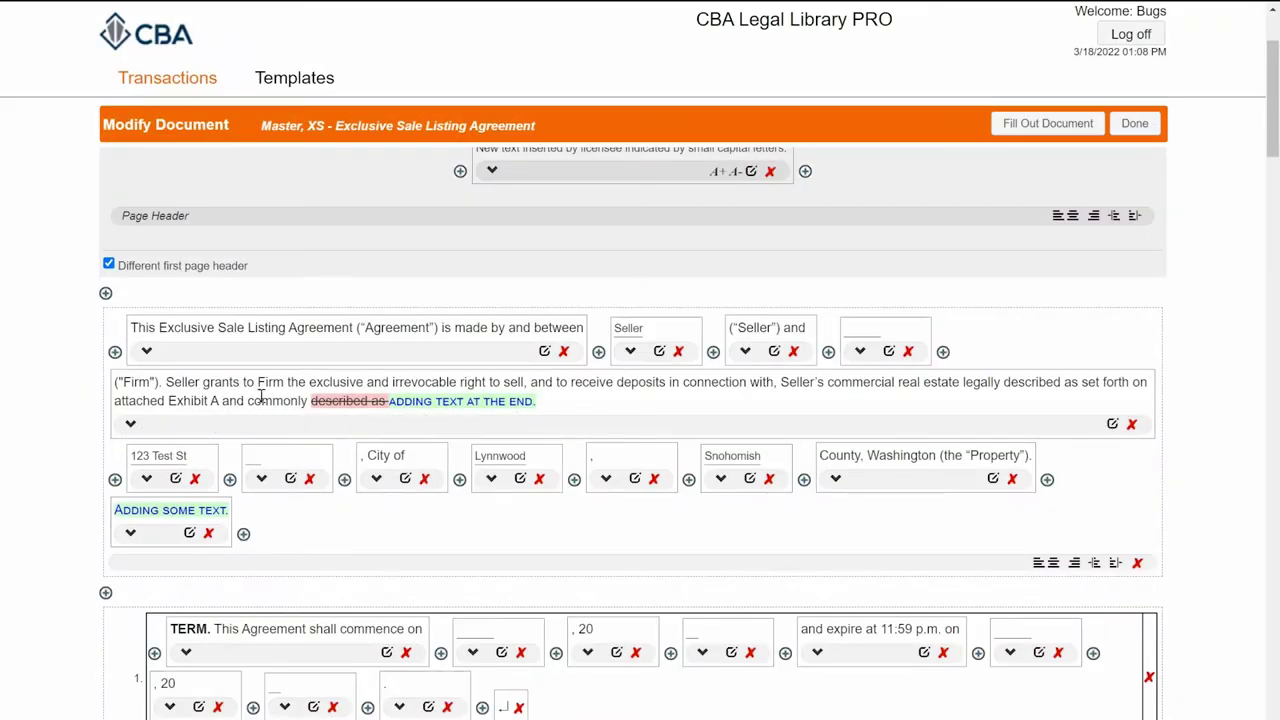
Step: Restore the Firm clause's original wording using Copy to Current in its revision history
{"action": "left_click", "coordinate": [130, 424]}
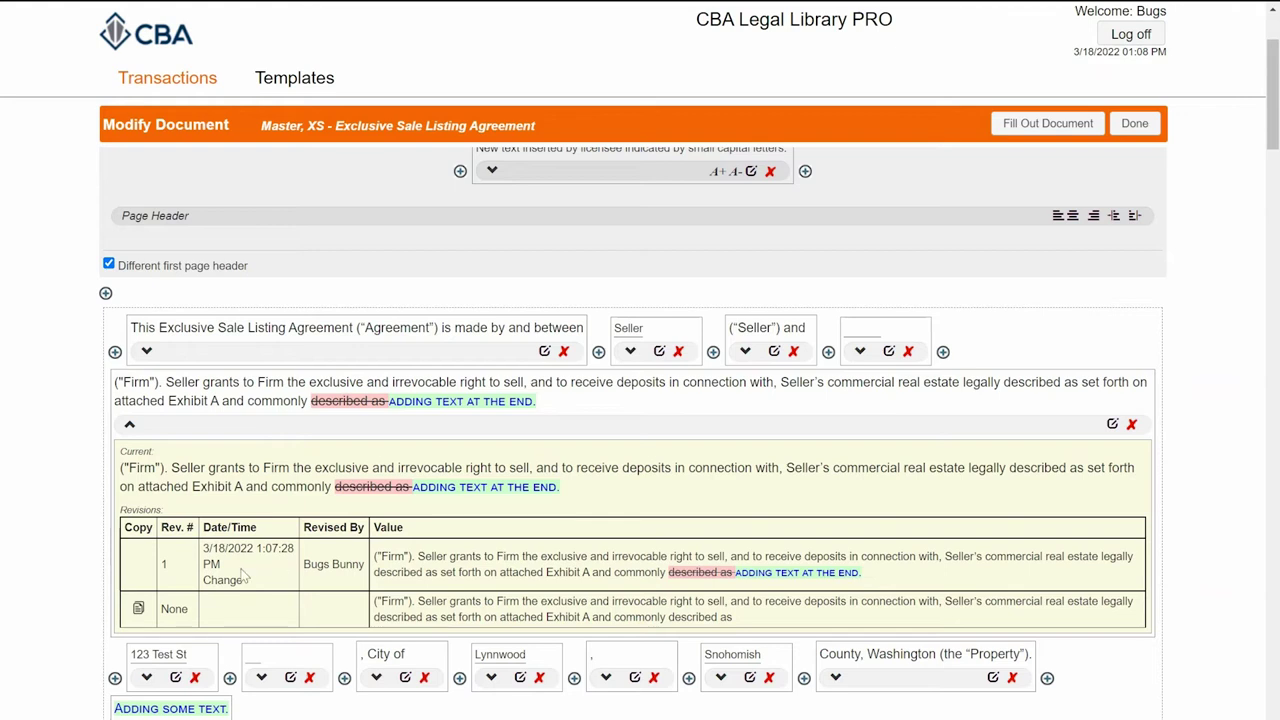
{"action": "left_click", "coordinate": [139, 609]}
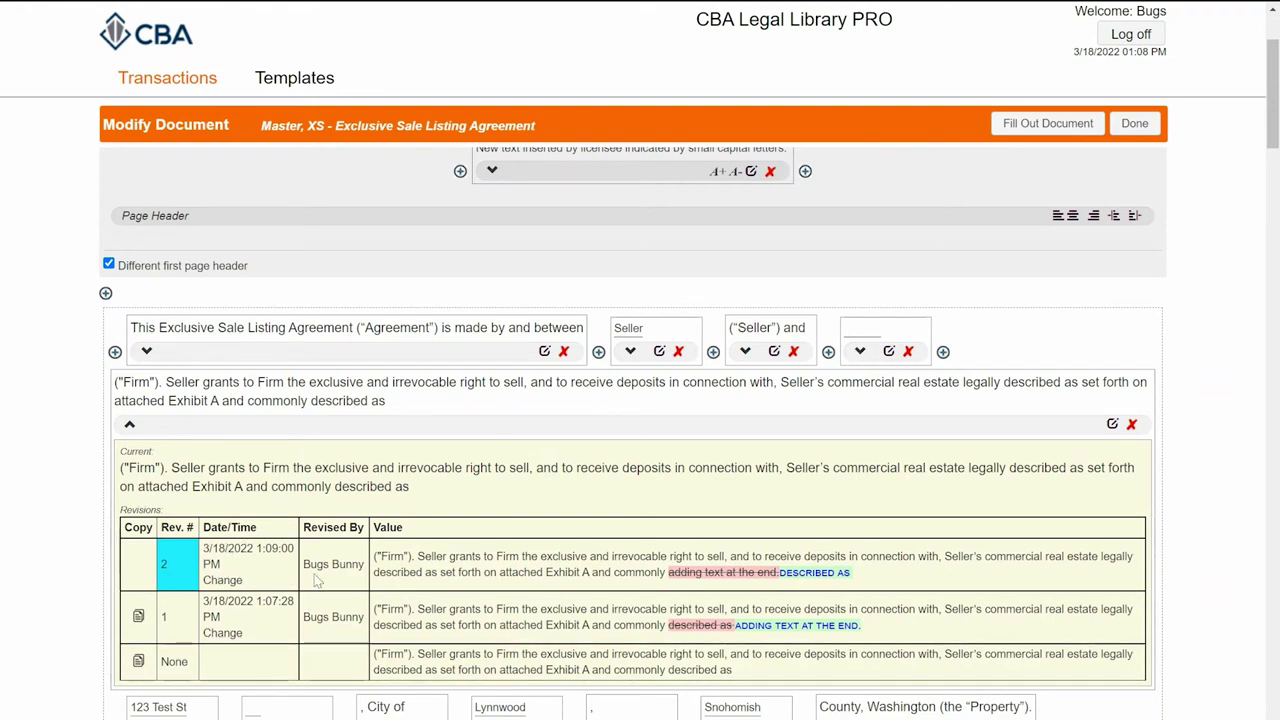
{"action": "left_click", "coordinate": [129, 424]}
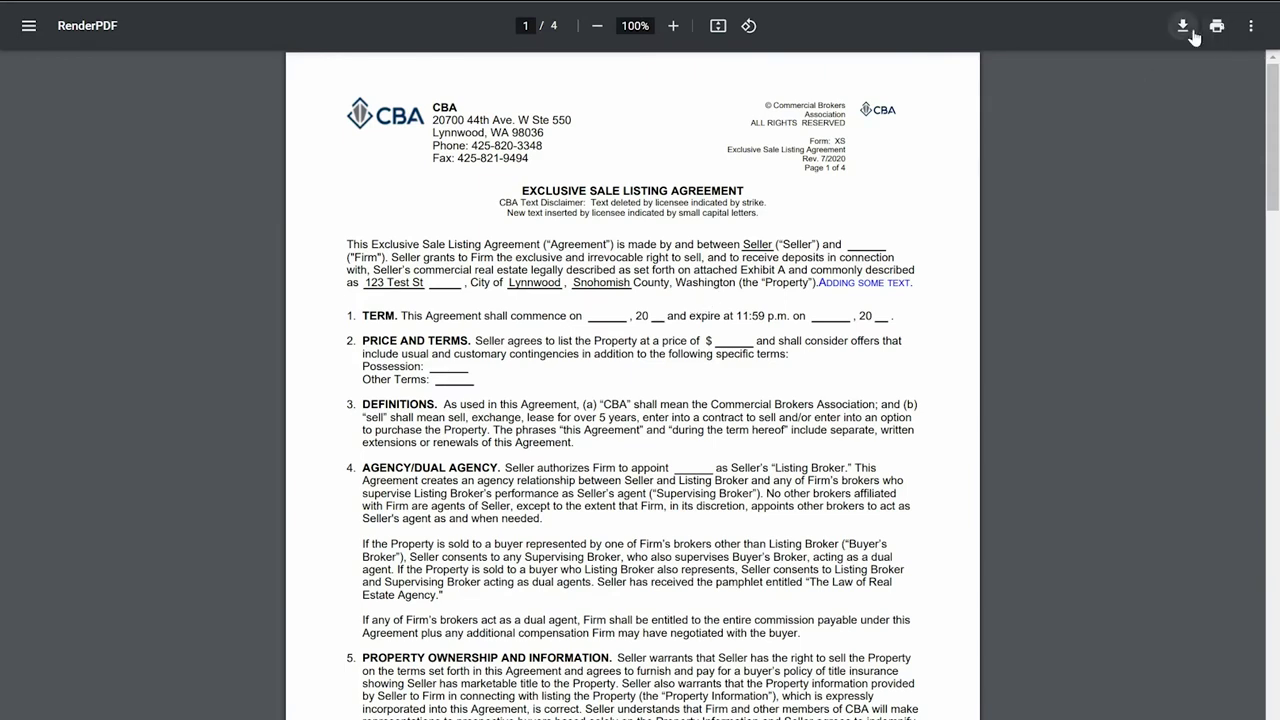
Step: Close the PDF preview and return to the transaction's Attachments section
{"action": "key", "text": "ctrl+w"}
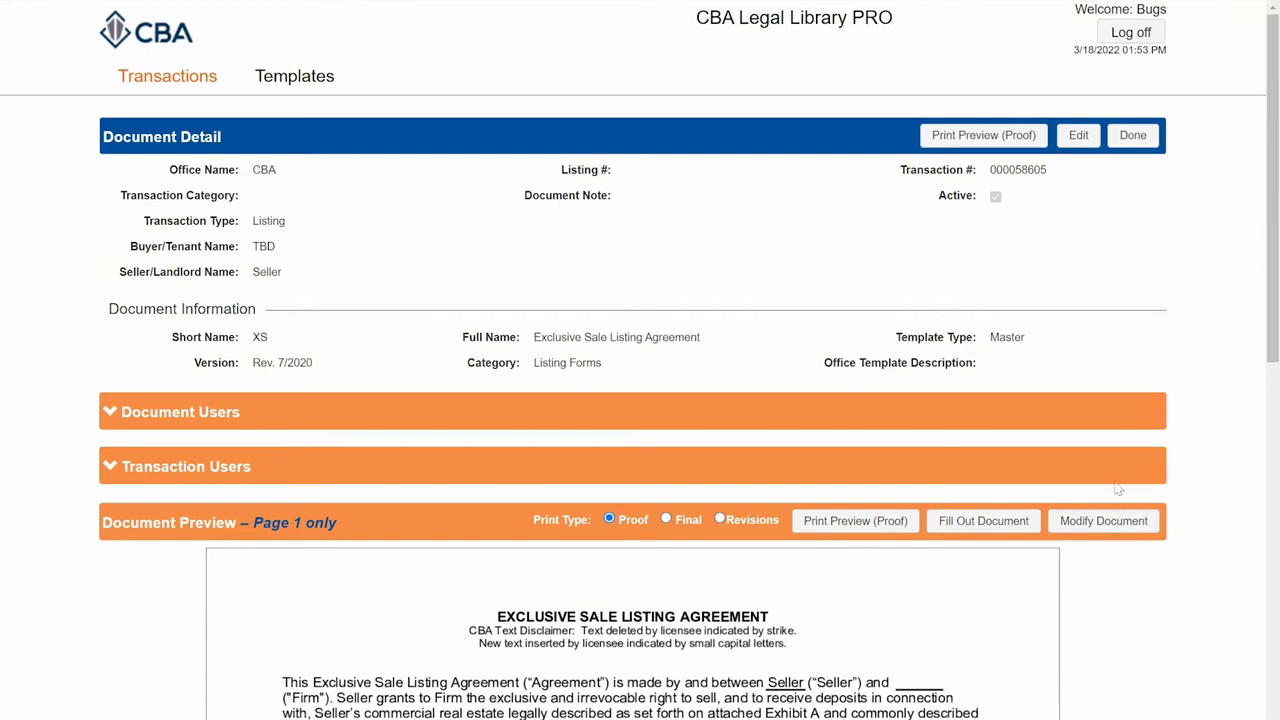
{"action": "left_click", "coordinate": [1131, 138]}
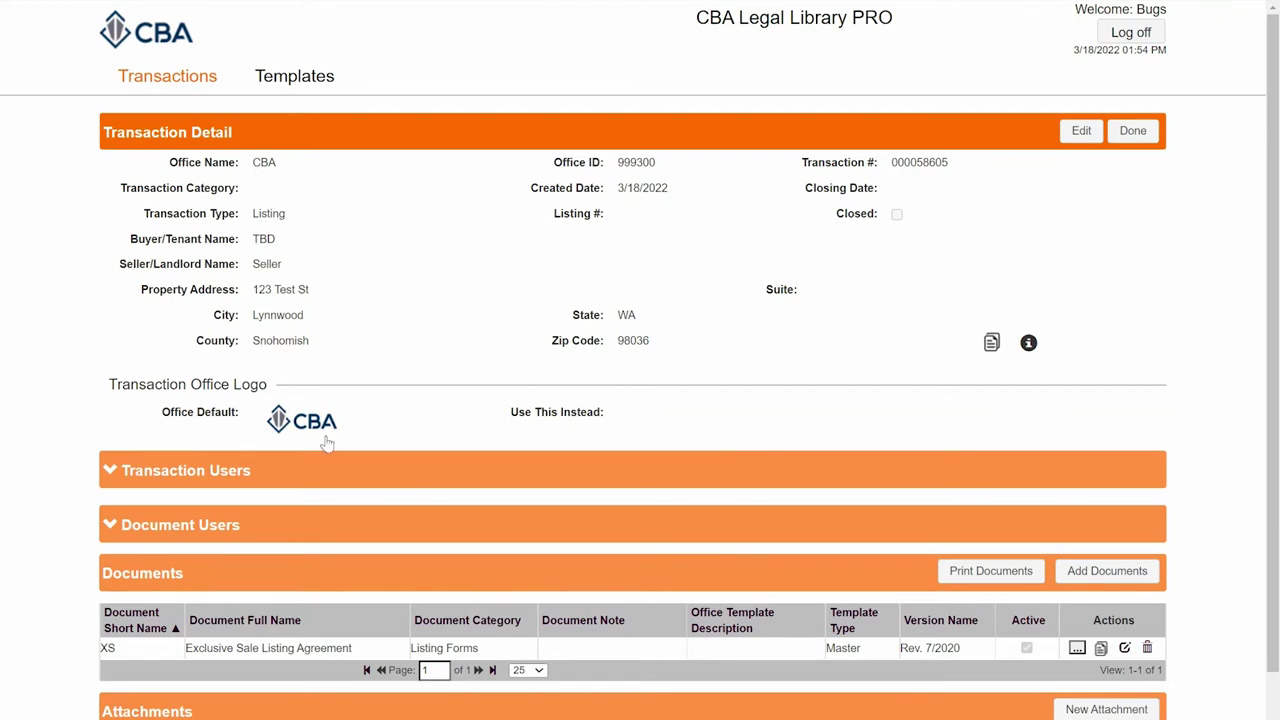
{"action": "scroll", "coordinate": [324, 440], "scroll_direction": "down", "scroll_amount": 1}
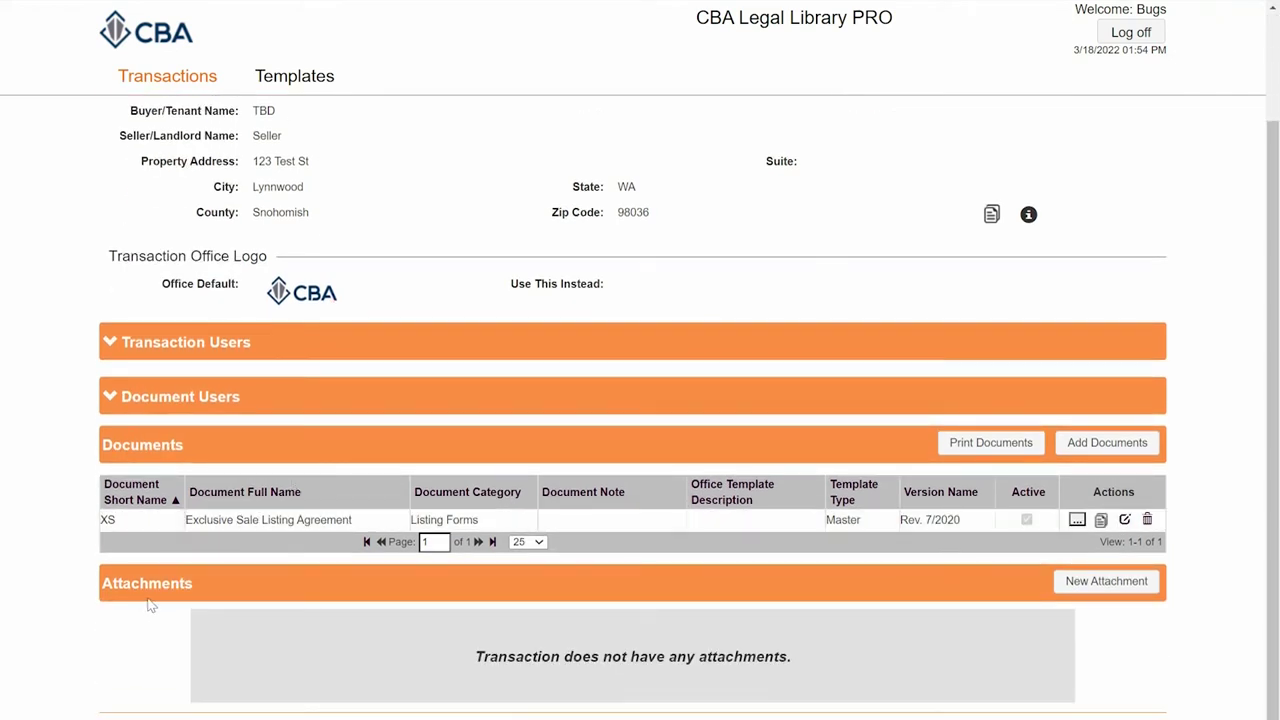
Step: Create and save a new attachment named Legal with the file Legal.jpg
{"action": "left_click", "coordinate": [1066, 581]}
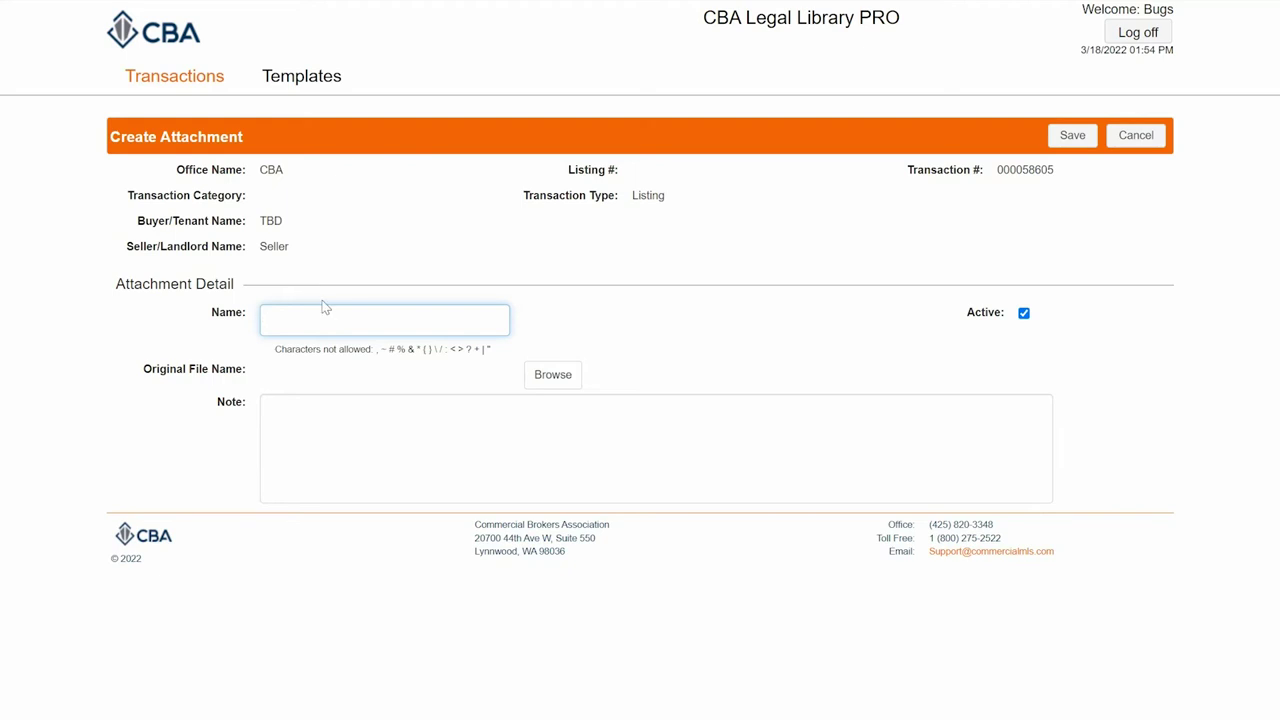
{"action": "type", "text": "Legal"}
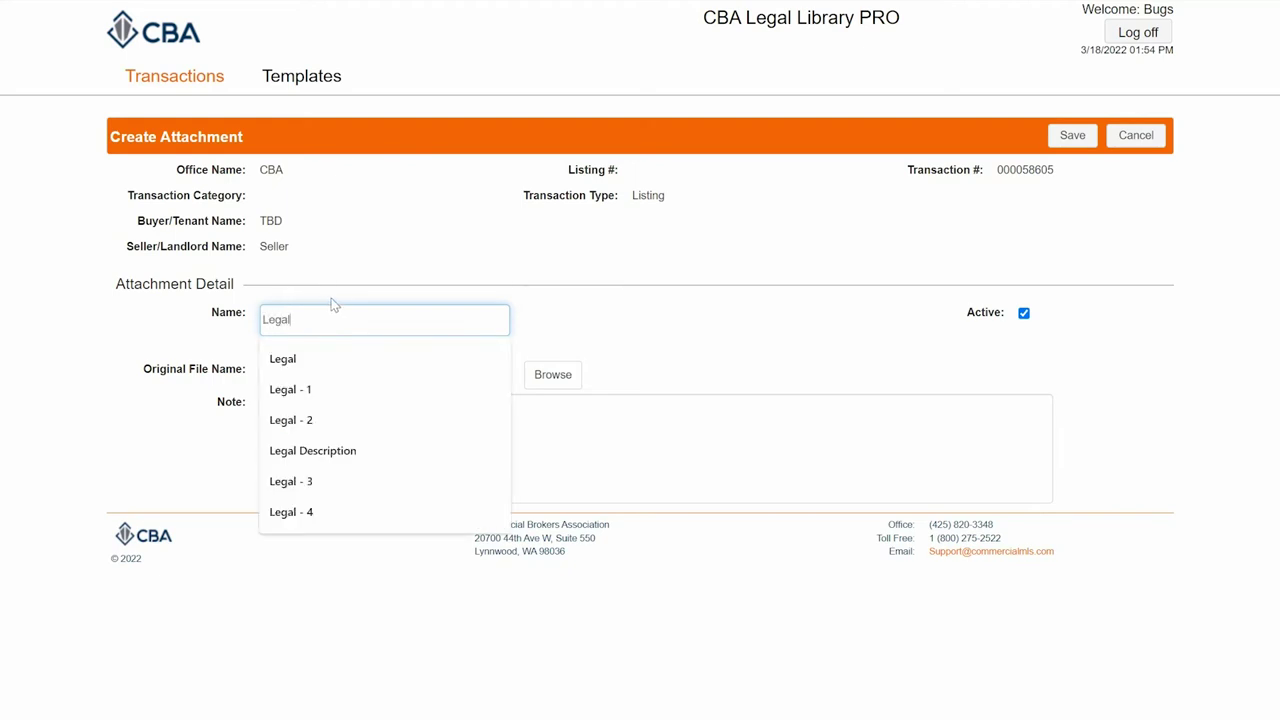
{"action": "left_click", "coordinate": [331, 299]}
{"action": "left_click", "coordinate": [540, 382]}
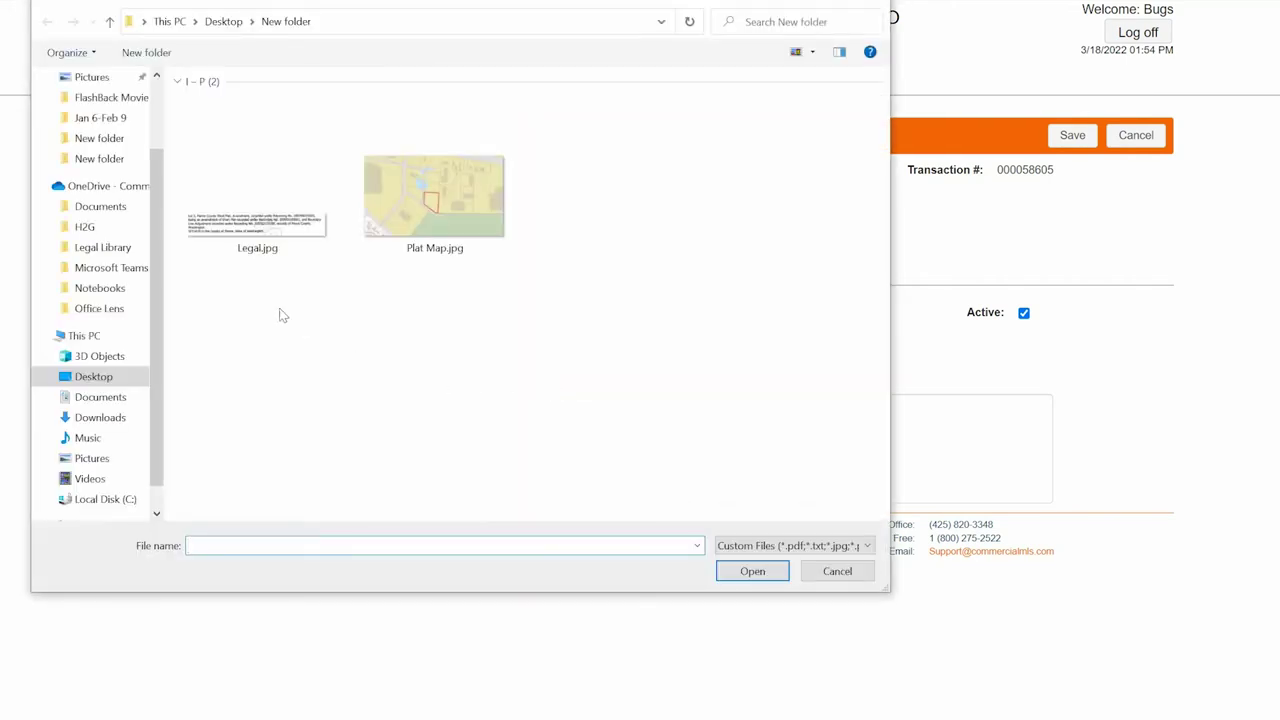
{"action": "left_click", "coordinate": [258, 247]}
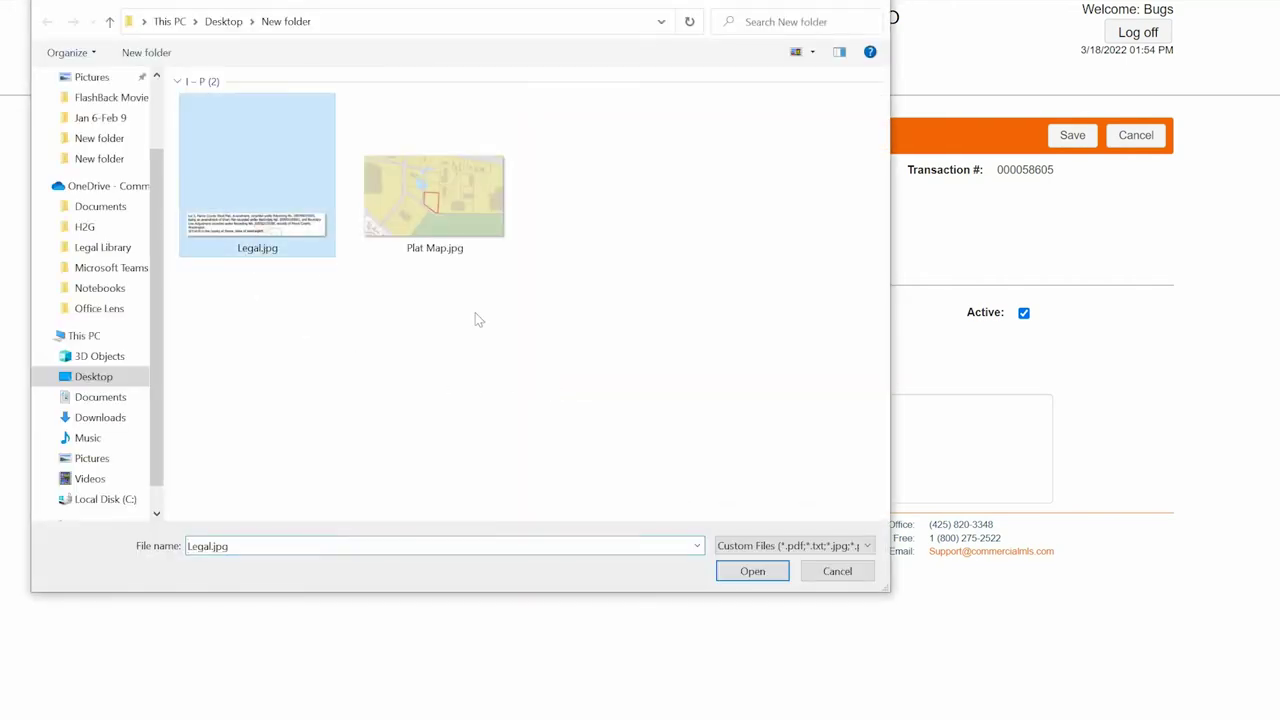
{"action": "left_click", "coordinate": [752, 572]}
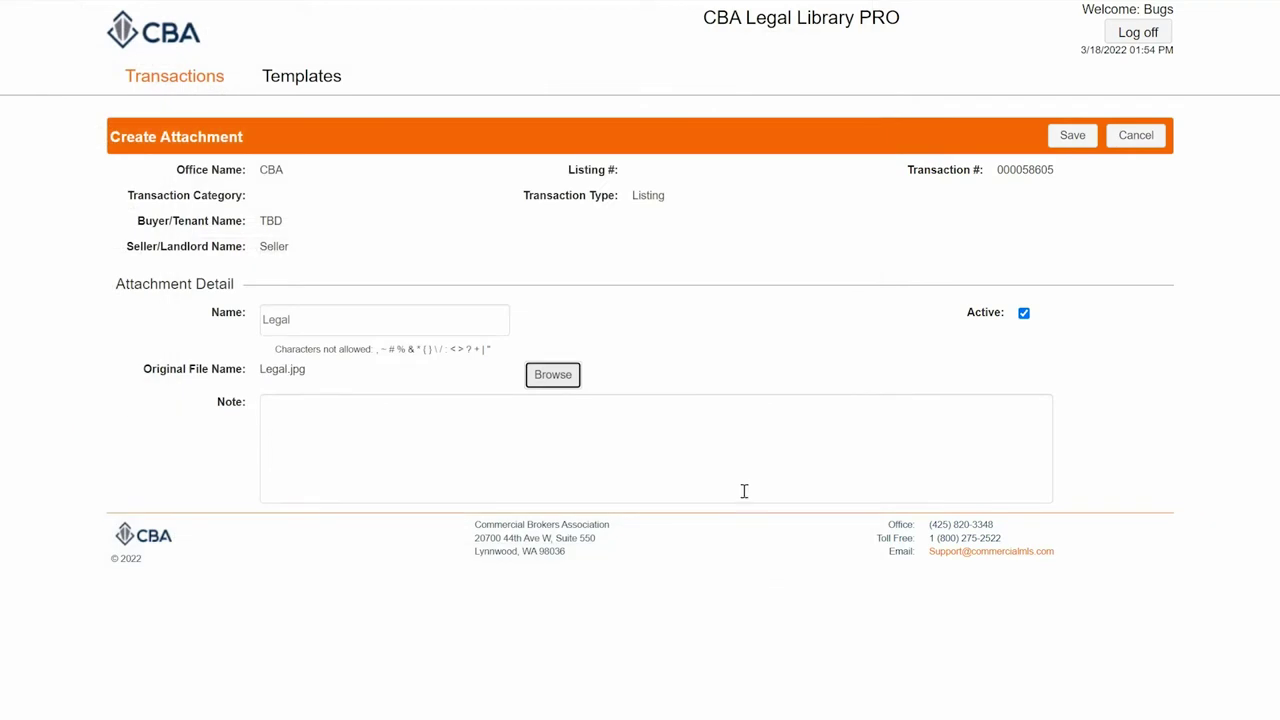
{"action": "left_click", "coordinate": [1068, 138]}
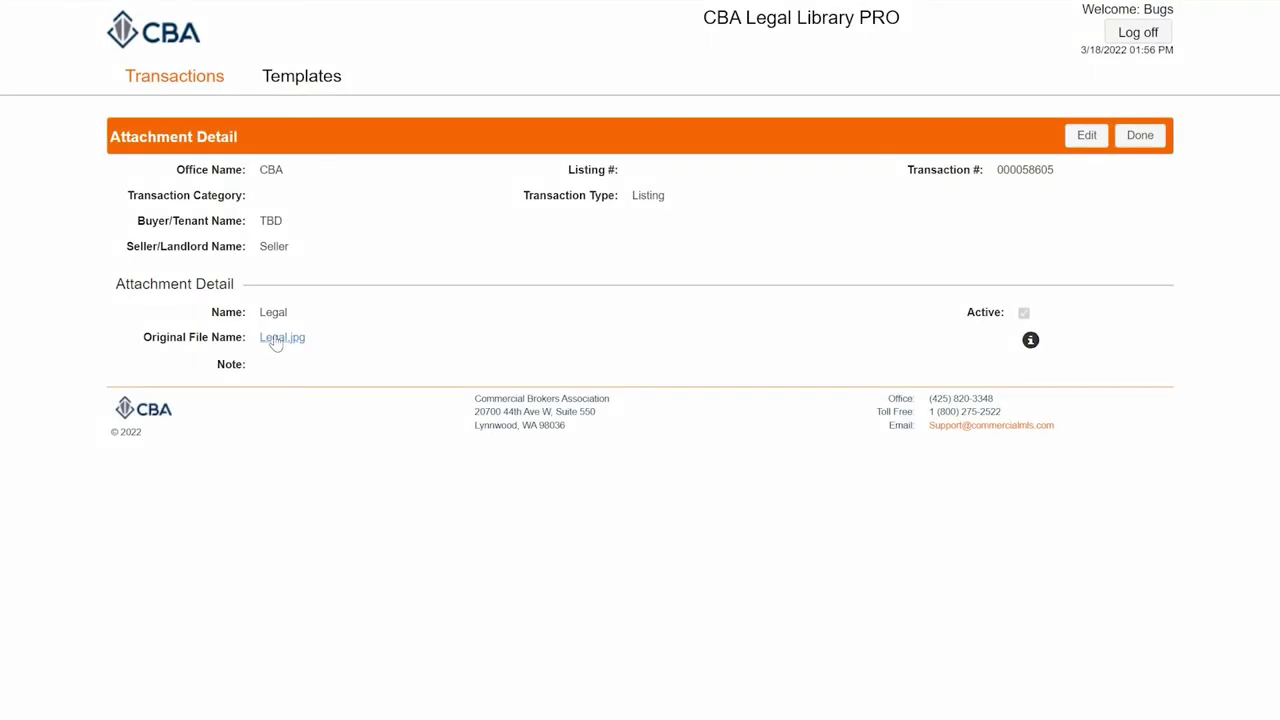
Step: View the attached Legal.jpg image, then return to the transaction
{"action": "left_click", "coordinate": [277, 338]}
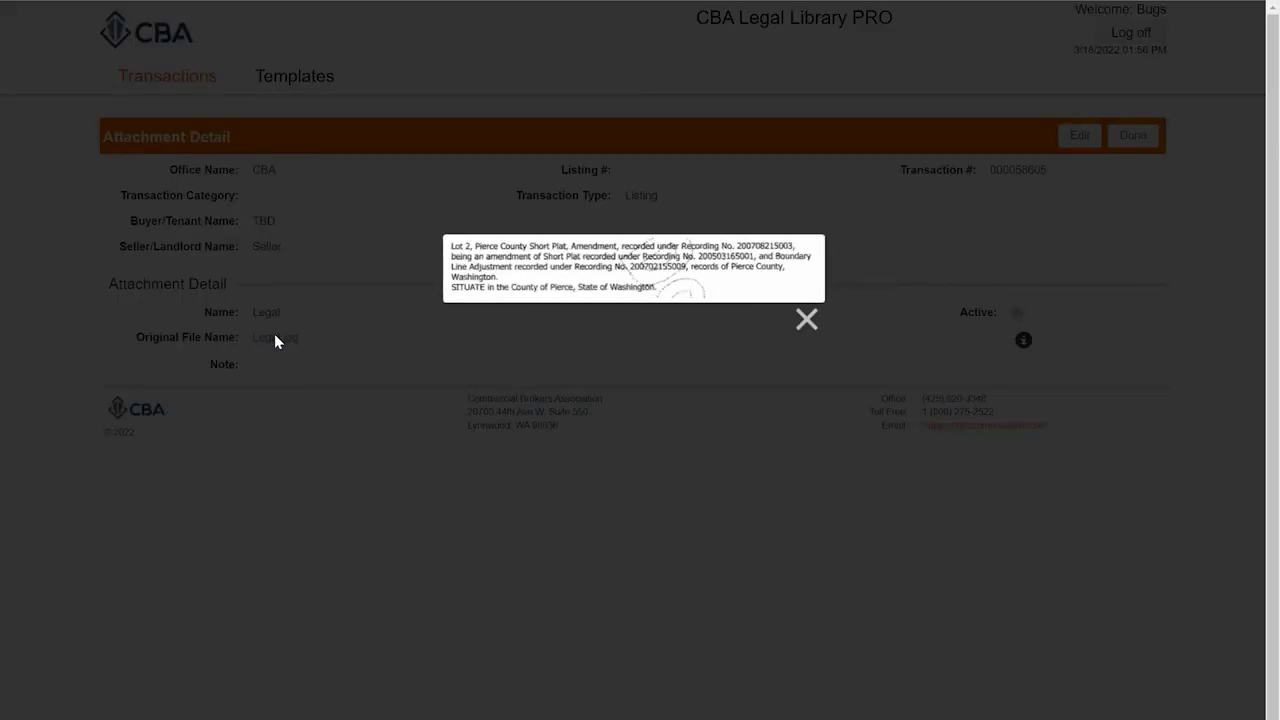
{"action": "left_click", "coordinate": [807, 320]}
{"action": "left_click", "coordinate": [1150, 137]}
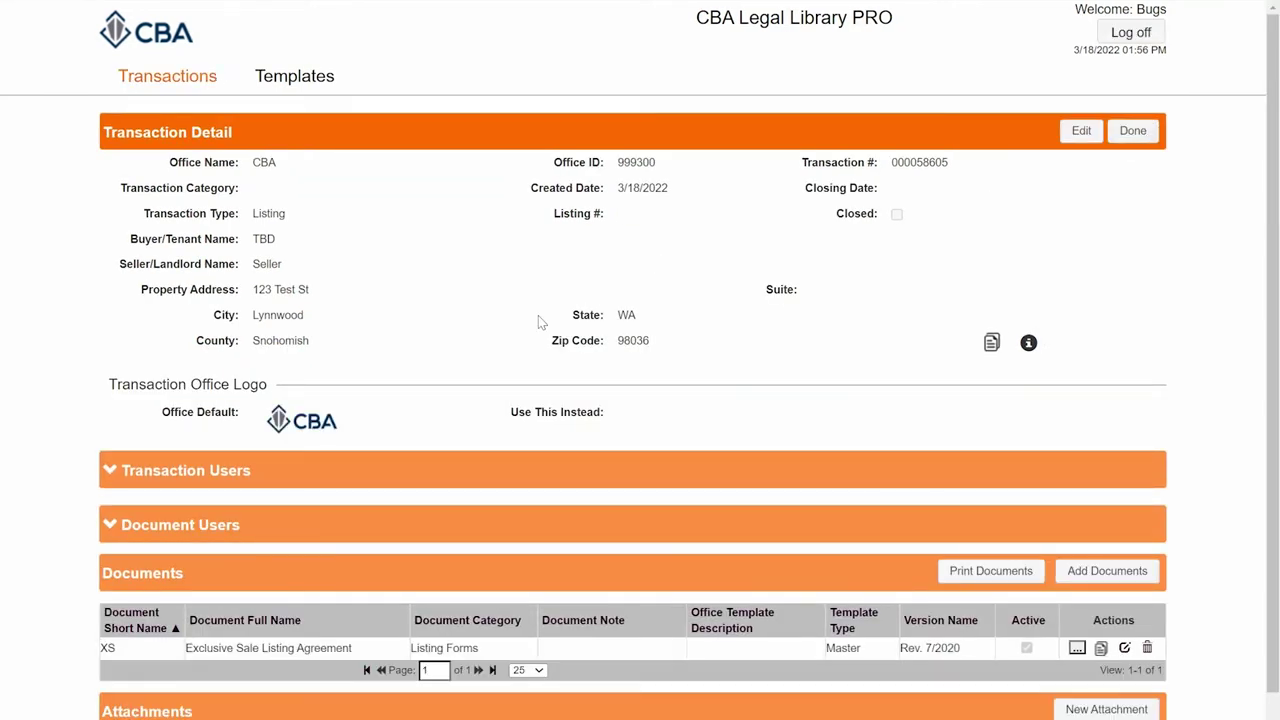
{"action": "scroll", "coordinate": [436, 328], "scroll_direction": "down", "scroll_amount": 1}
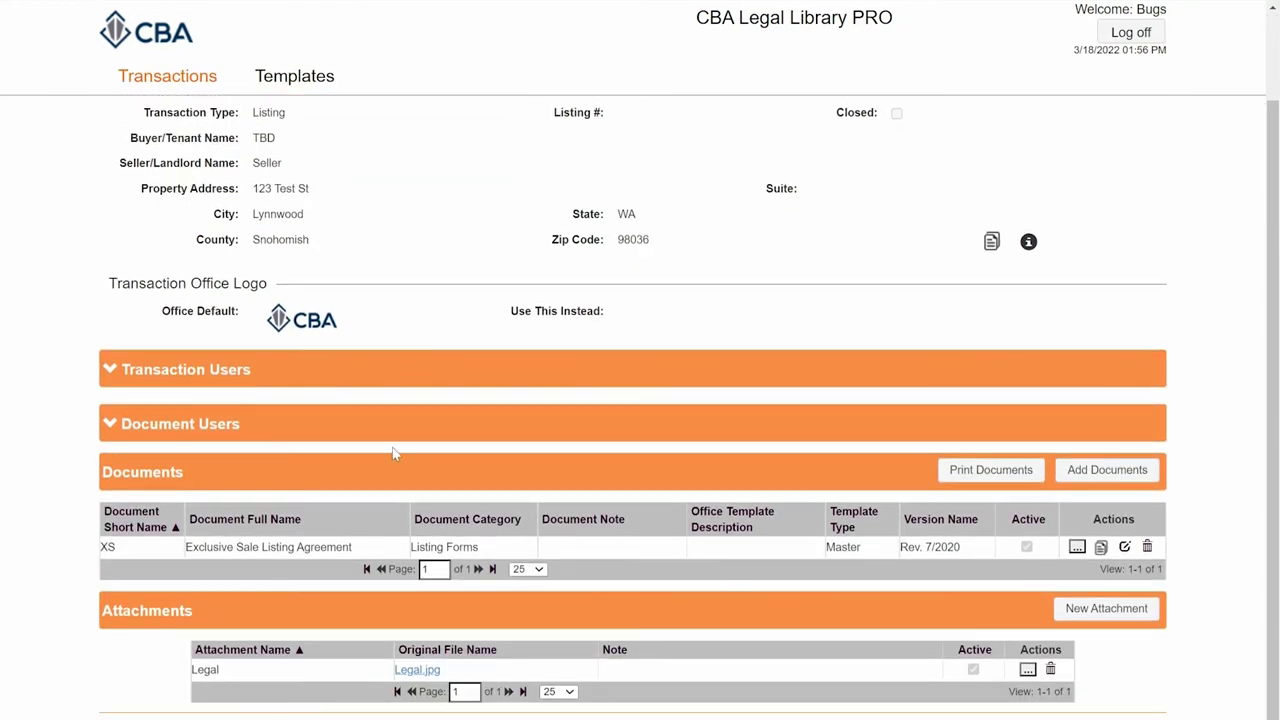
Step: Open the agreement's fill-out form and find the EXHIBIT A heading
{"action": "left_click", "coordinate": [372, 549]}
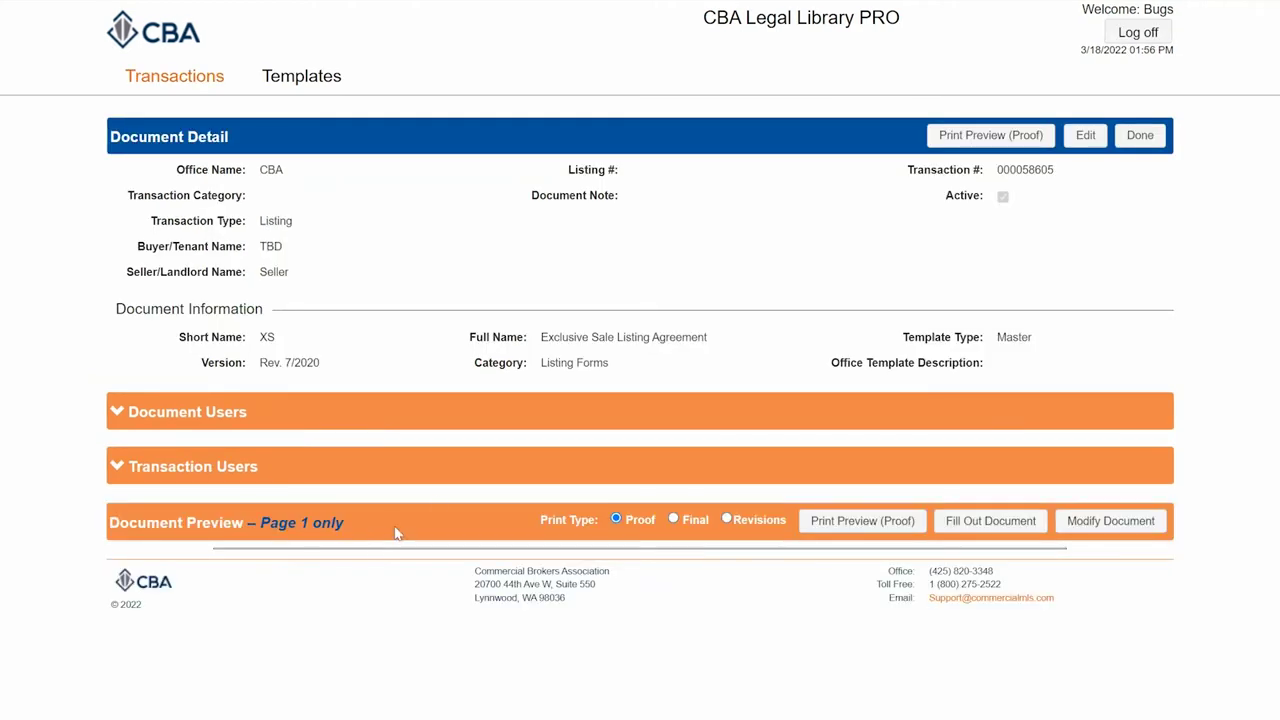
{"action": "left_click", "coordinate": [957, 520]}
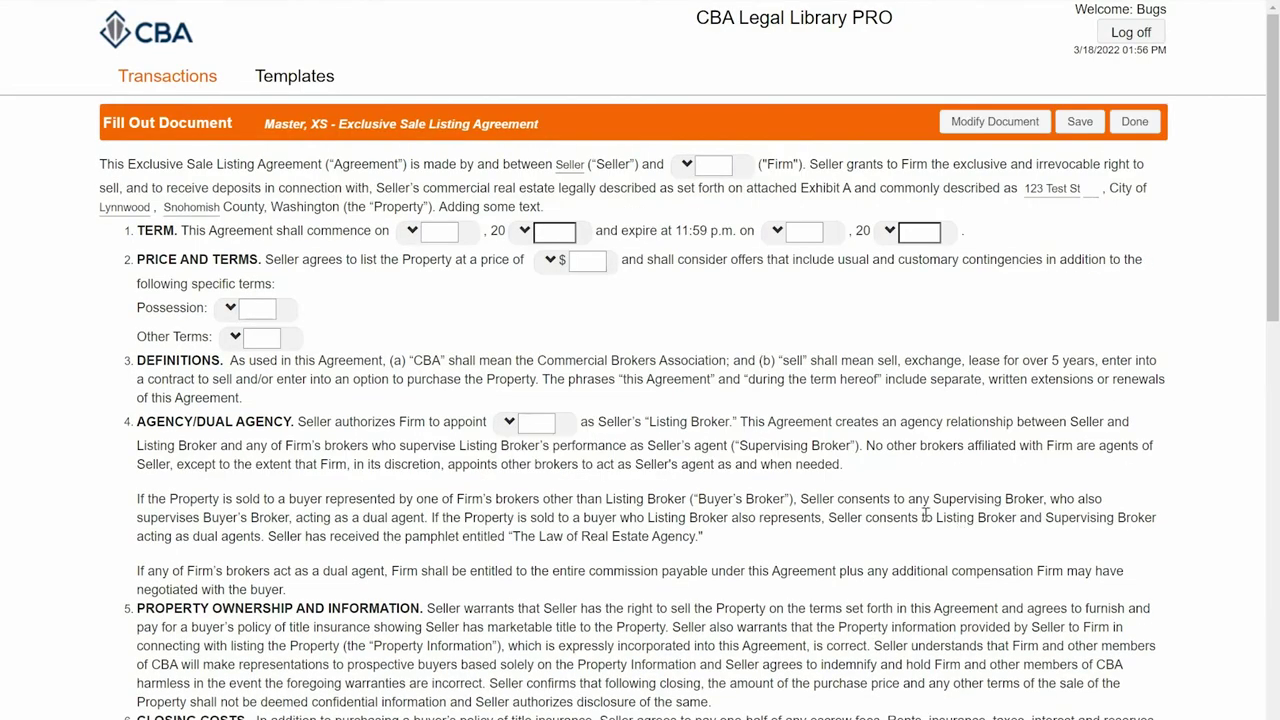
{"action": "key", "text": "ctrl+f"}
{"action": "type", "text": "exhibit a"}
{"action": "key", "text": "Return"}
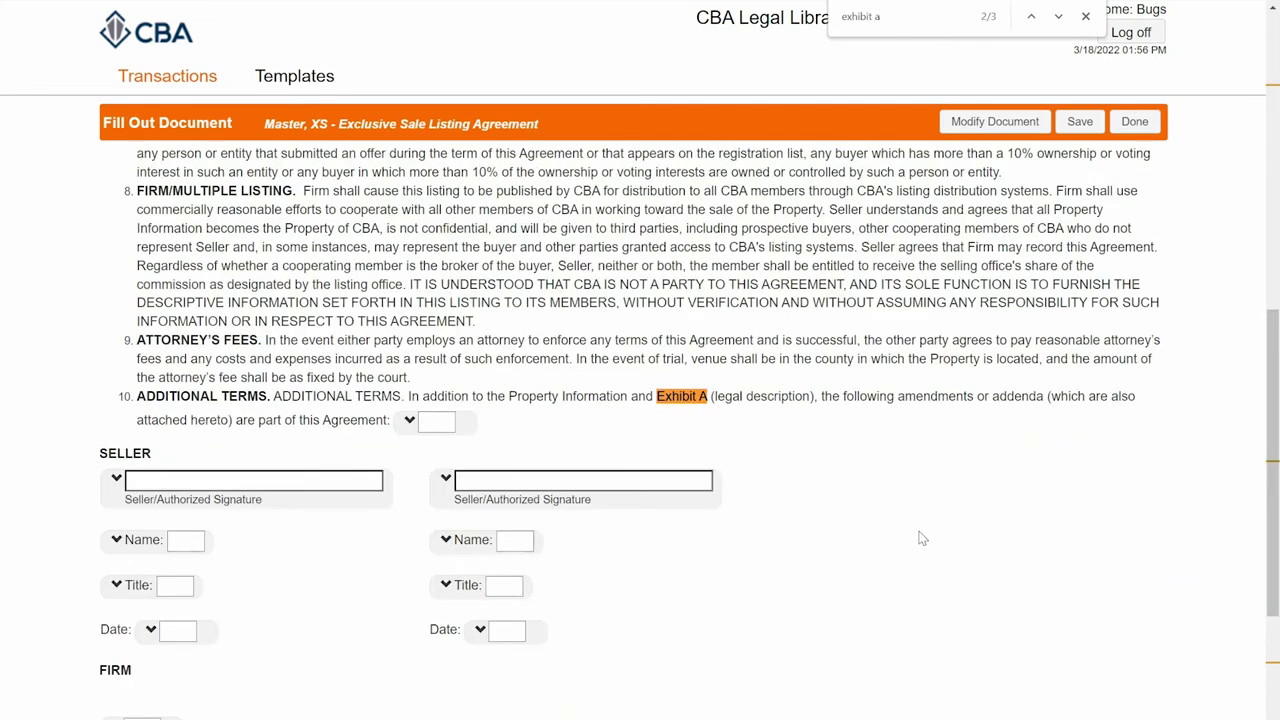
{"action": "key", "text": "Return"}
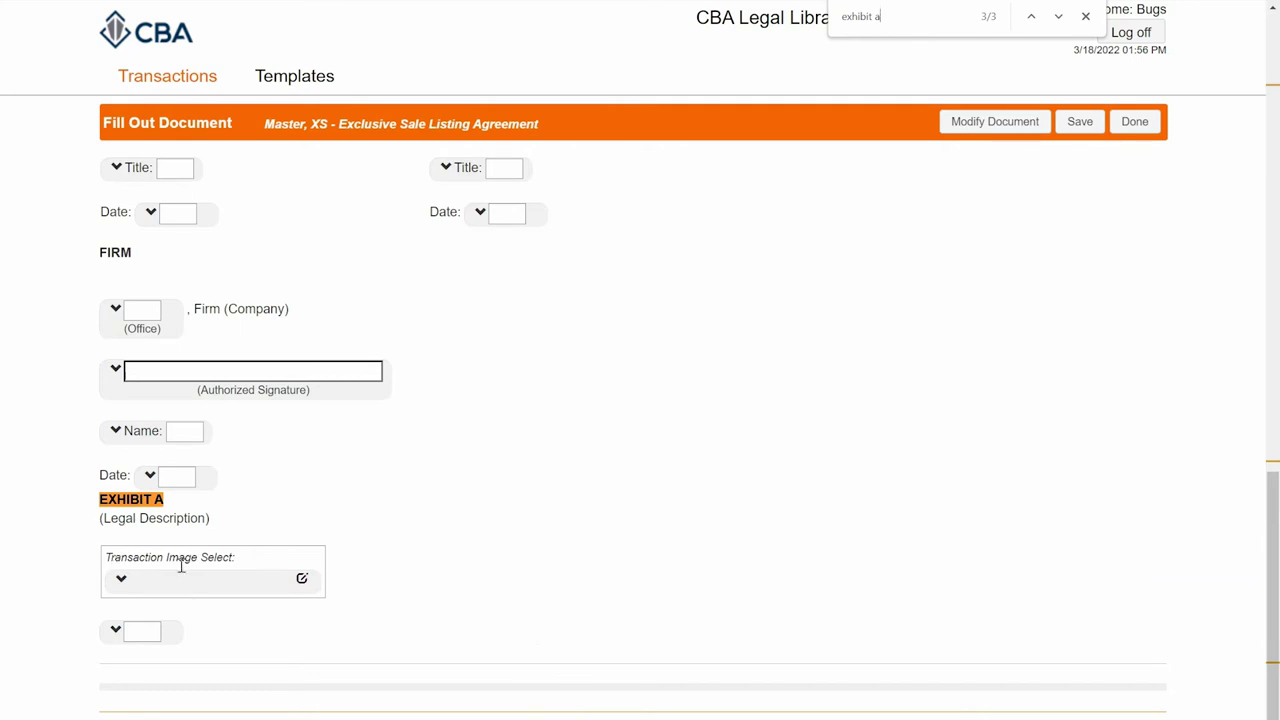
Step: Set Legal as the Exhibit A transaction image and finish the form
{"action": "left_click", "coordinate": [301, 579]}
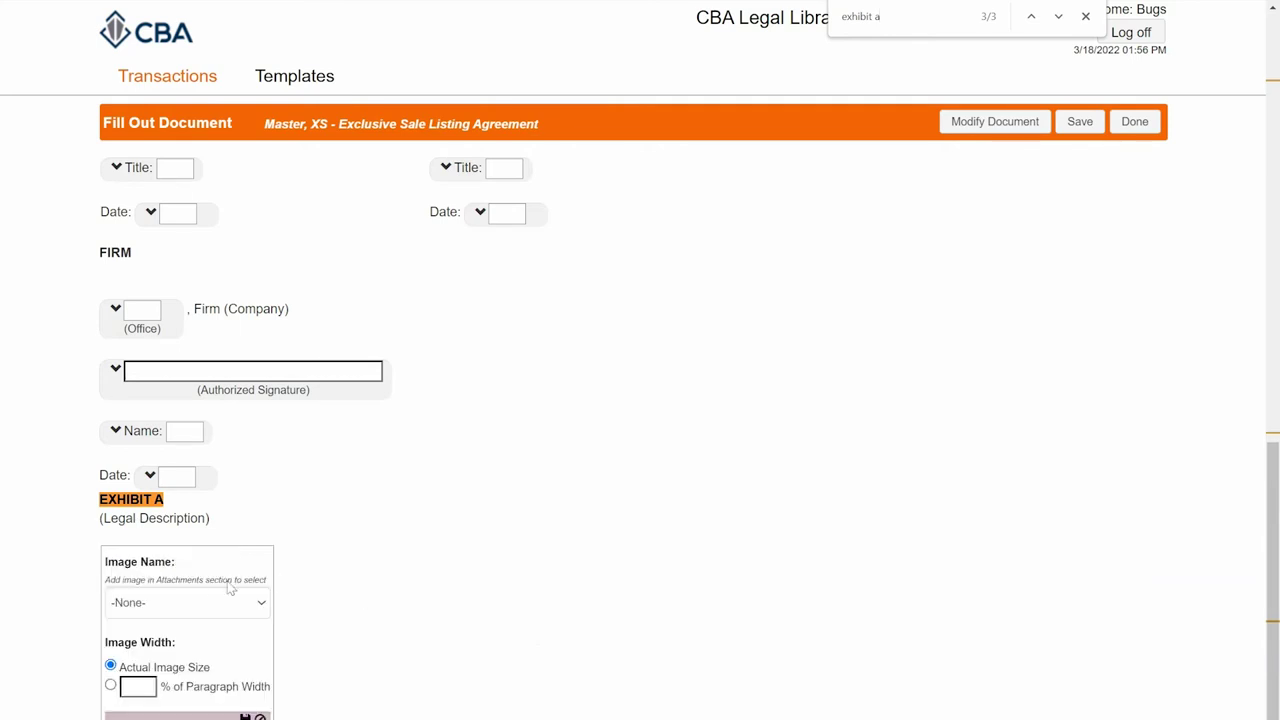
{"action": "left_click", "coordinate": [165, 605]}
{"action": "left_click", "coordinate": [155, 640]}
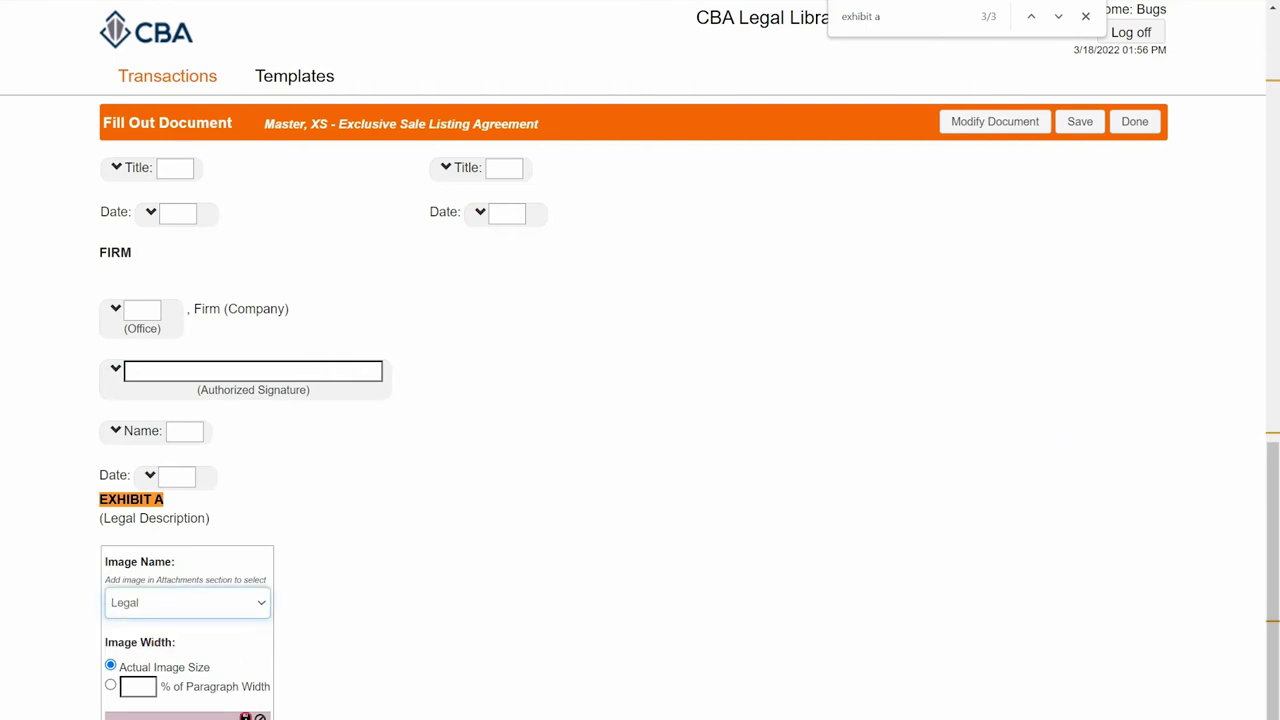
{"action": "left_click", "coordinate": [210, 606]}
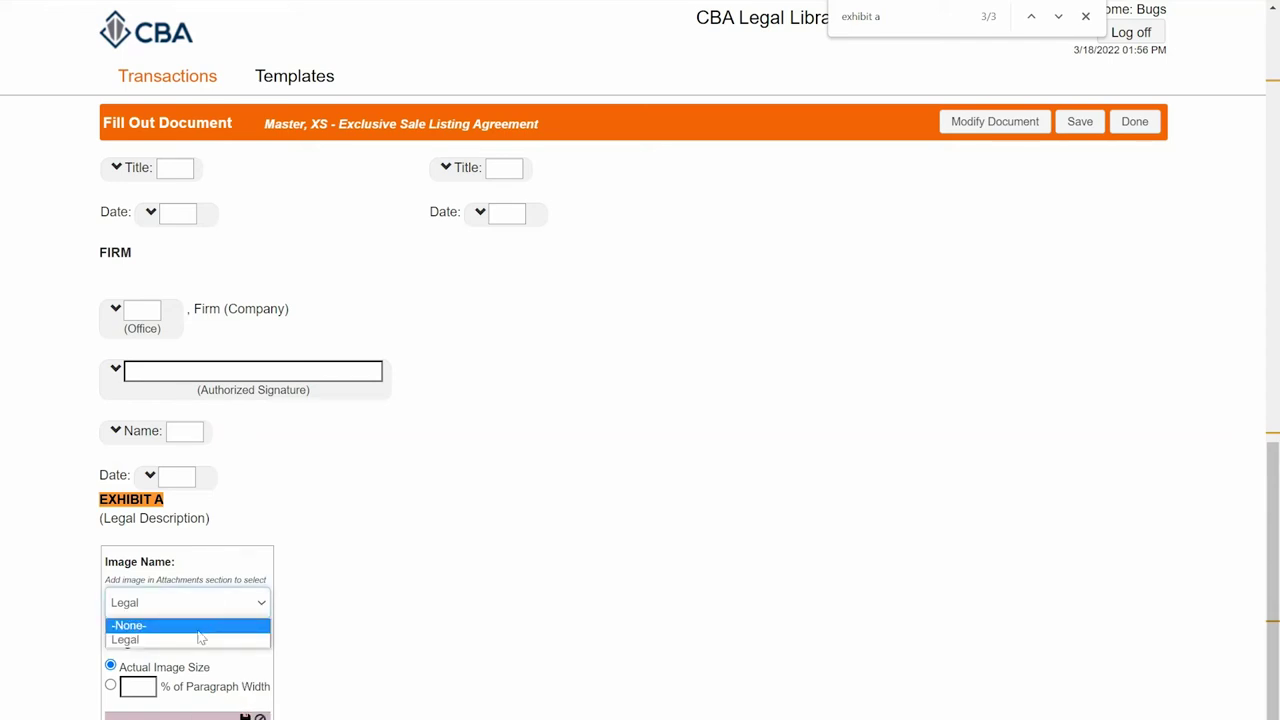
{"action": "left_click", "coordinate": [173, 640]}
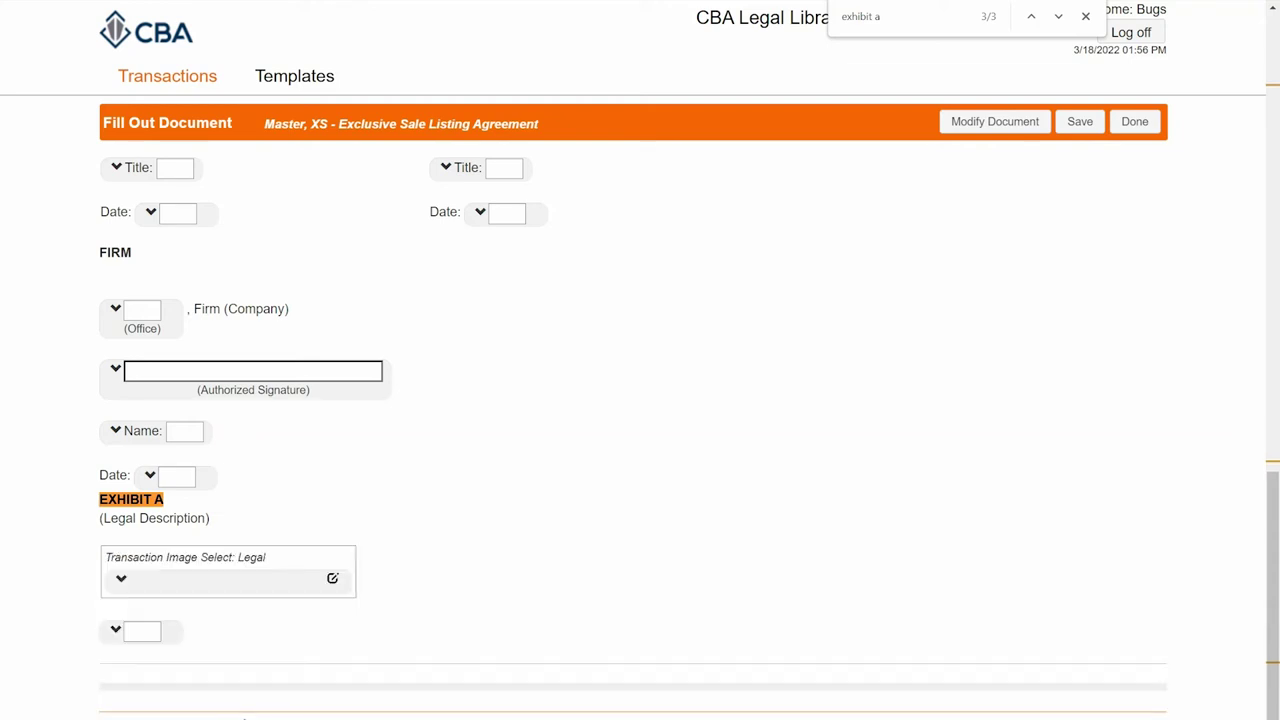
{"action": "left_click", "coordinate": [1144, 121]}
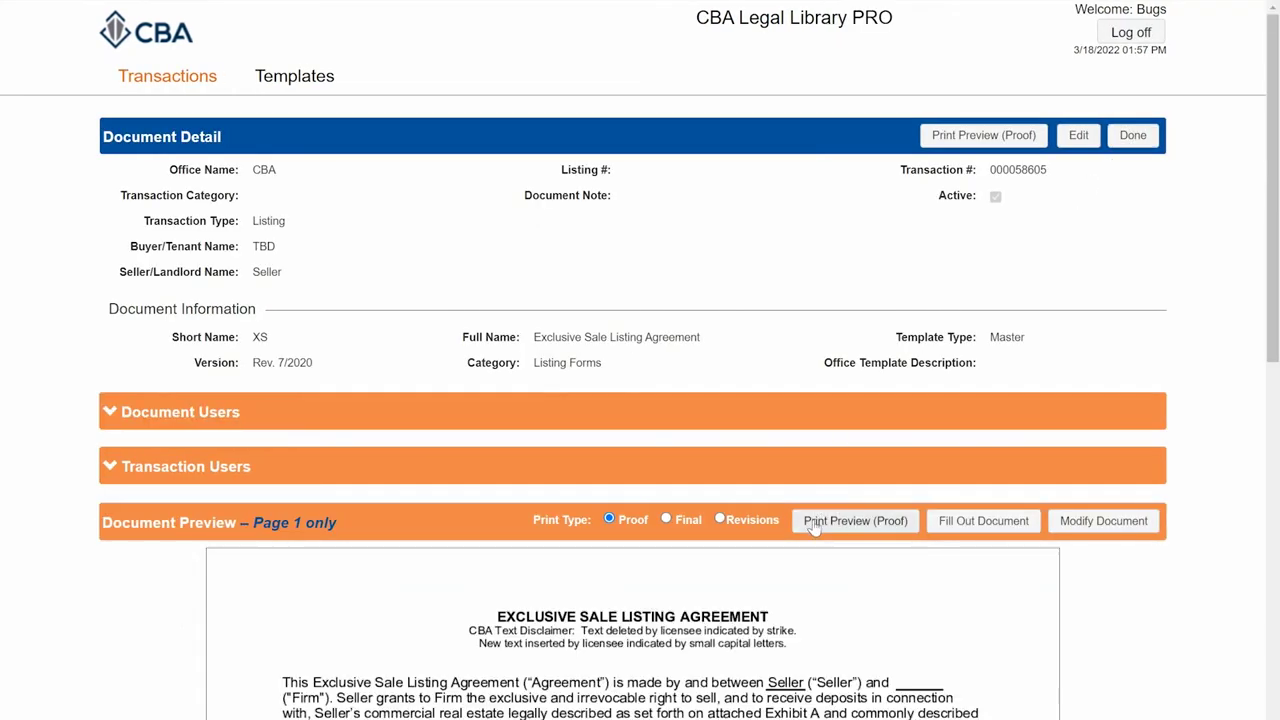
Step: Proof-preview the agreement as a PDF and locate Exhibit A's Pierce County legal description on page 4
{"action": "left_click", "coordinate": [815, 523]}
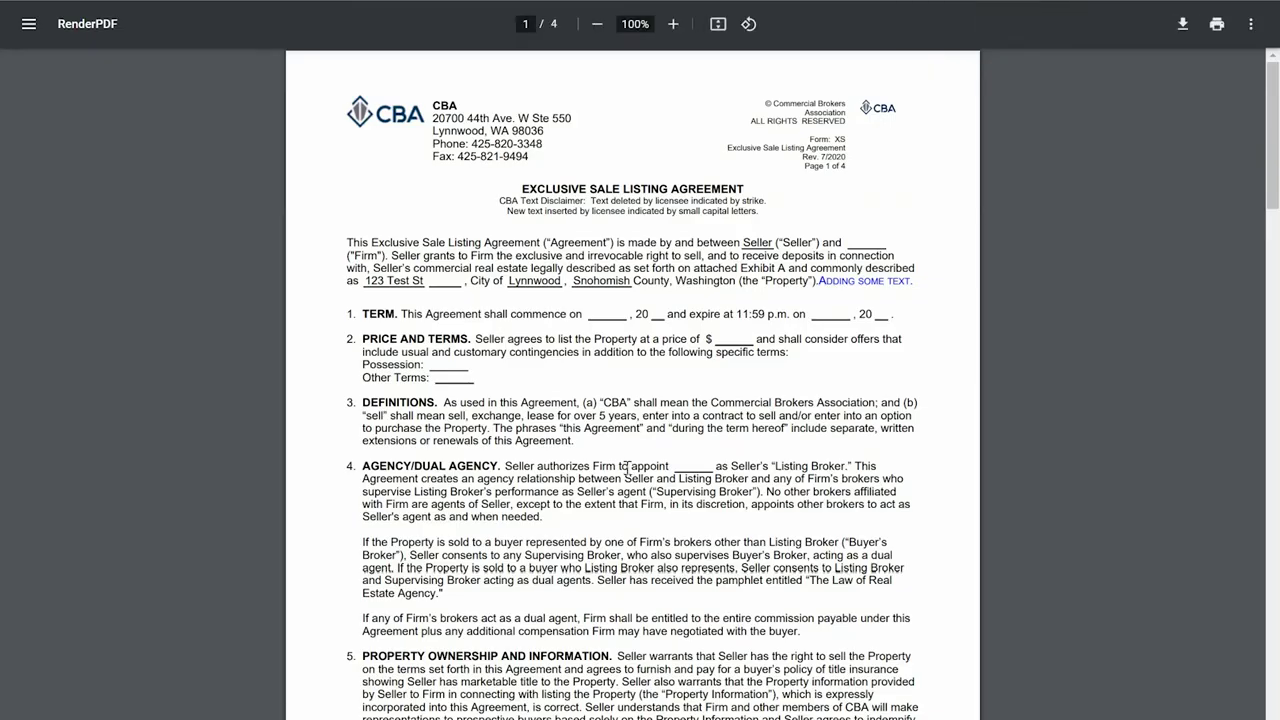
{"action": "key", "text": "ctrl+f"}
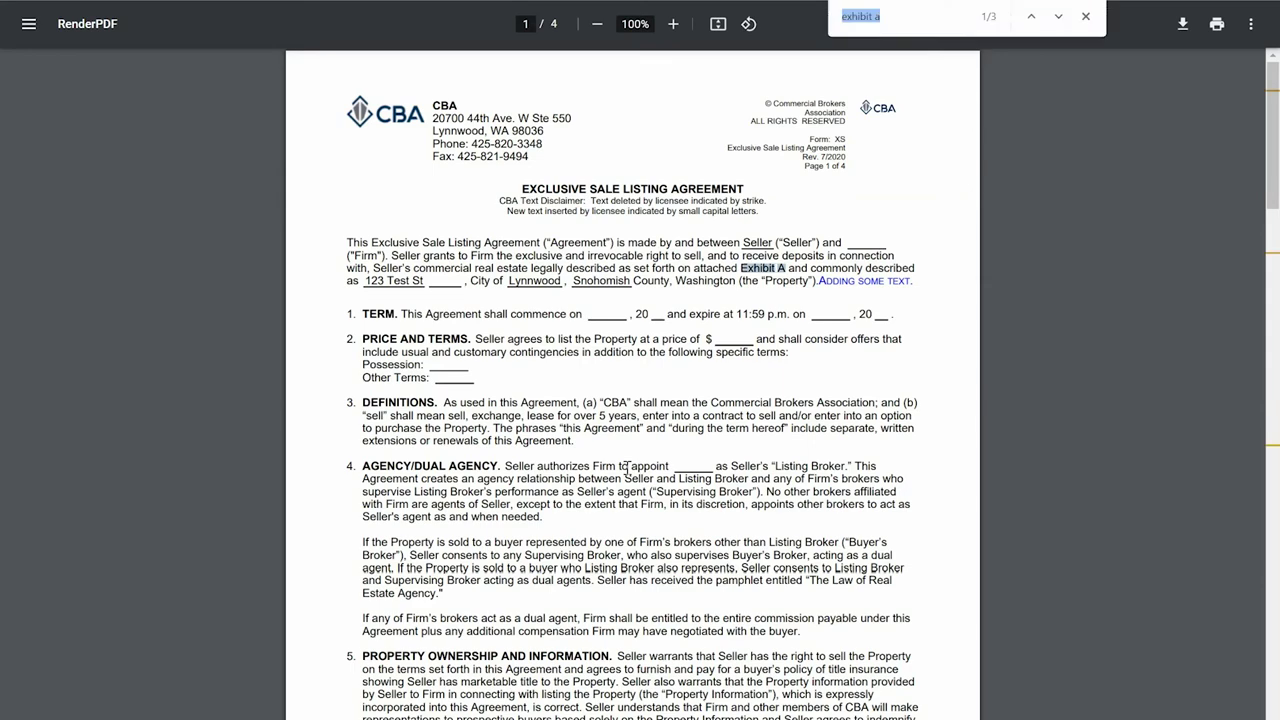
{"action": "key", "text": "Return"}
{"action": "key", "text": "Return"}
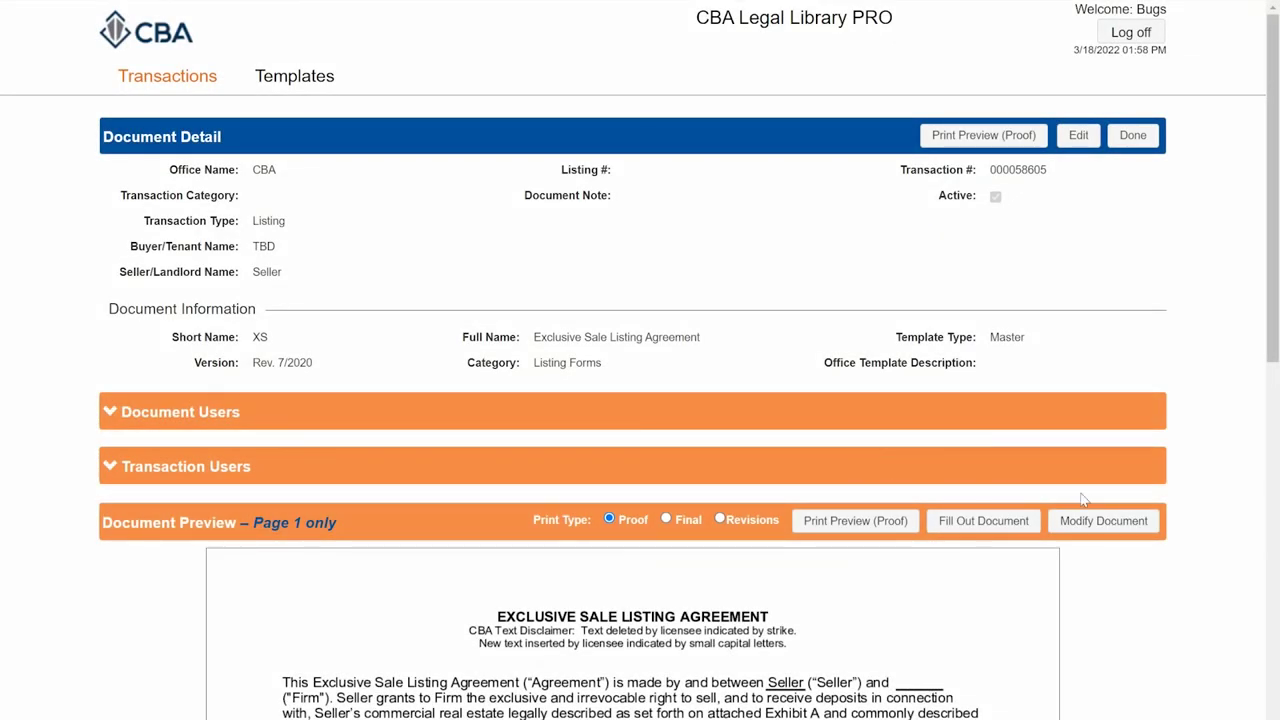
Step: Open the agreement in Modify Document and locate the Exhibit A section
{"action": "left_click", "coordinate": [1088, 524]}
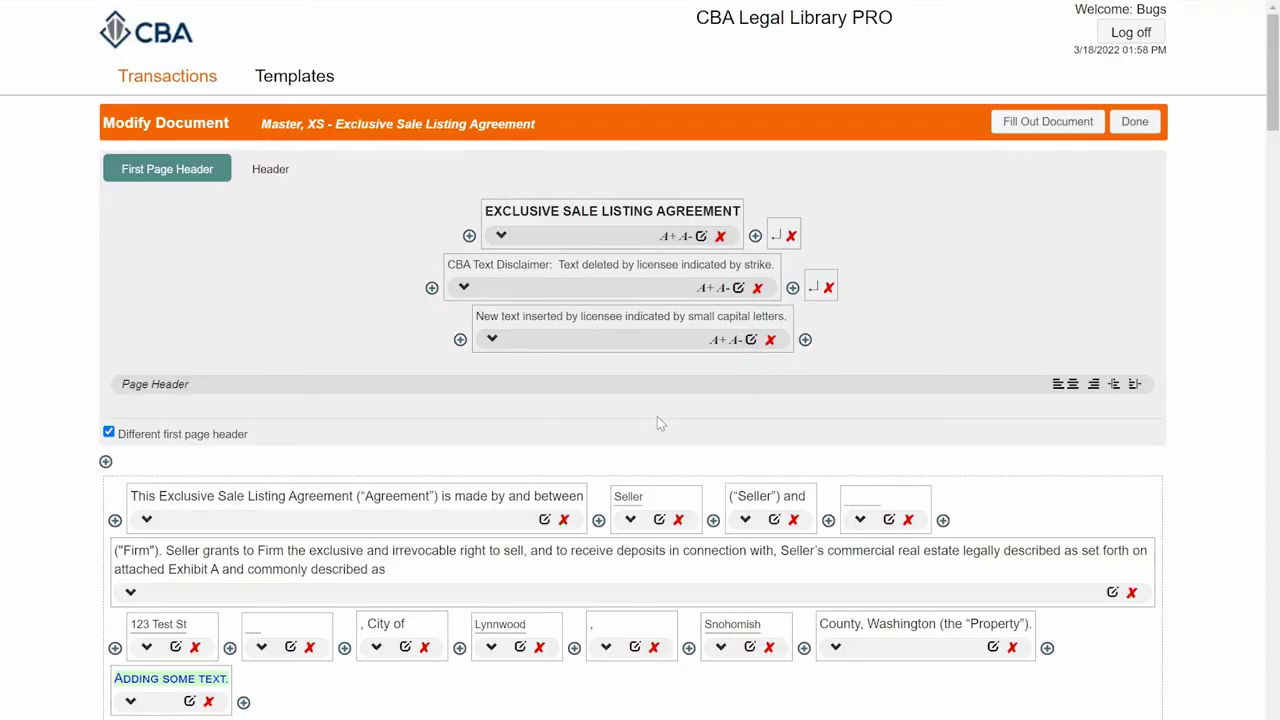
{"action": "key", "text": "ctrl+f"}
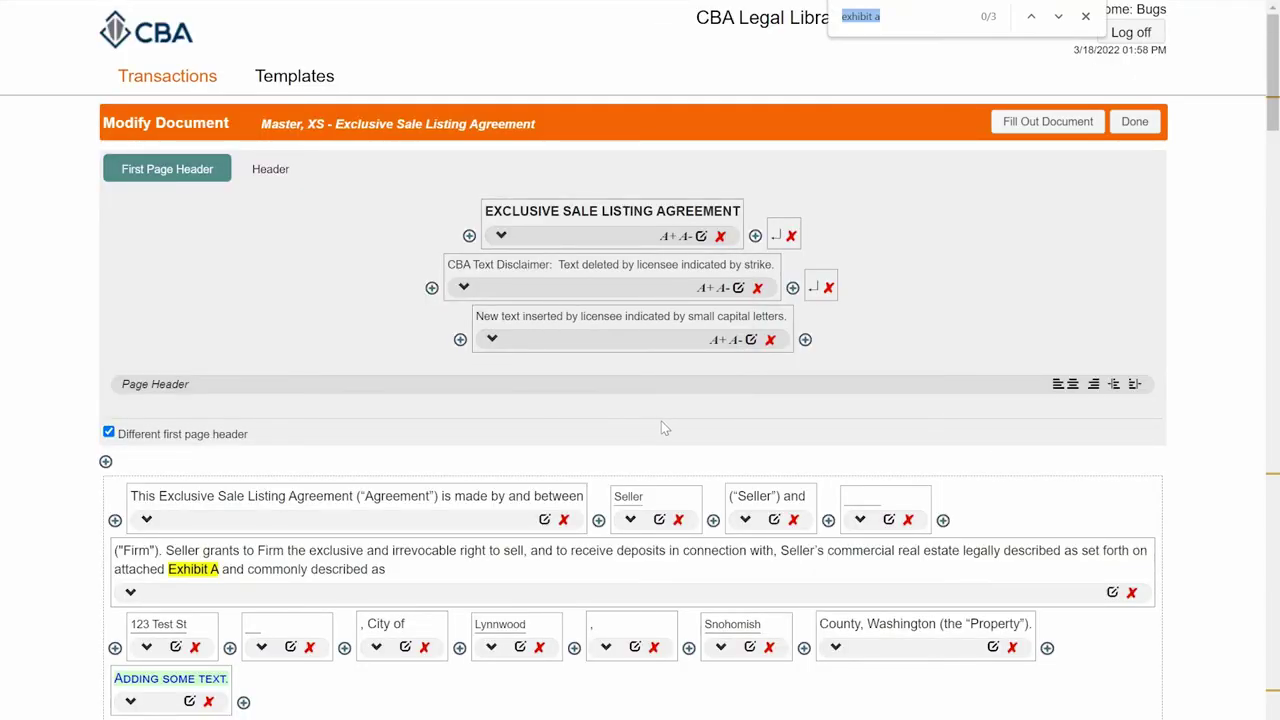
{"action": "key", "text": "Return"}
{"action": "key", "text": "Return"}
{"action": "key", "text": "Return"}
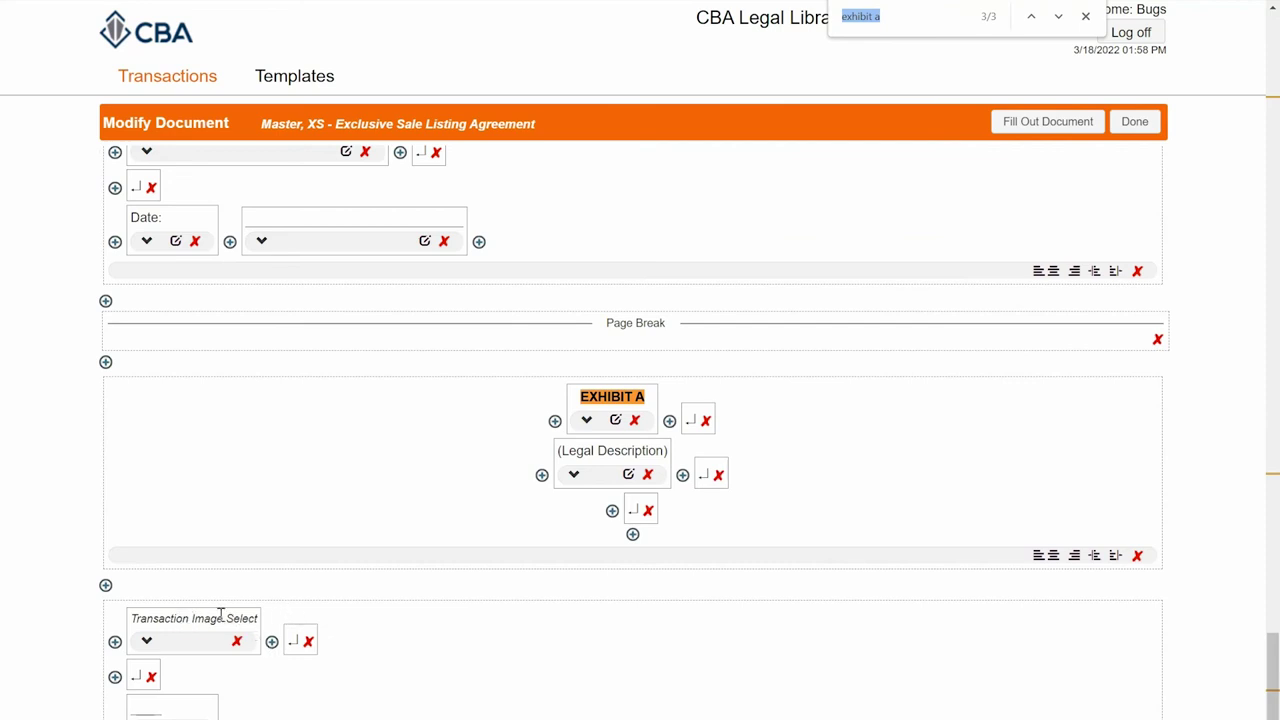
Step: Insert a Transaction Image after Exhibit A with Image Name set to Legal and save it
{"action": "left_click", "coordinate": [271, 642]}
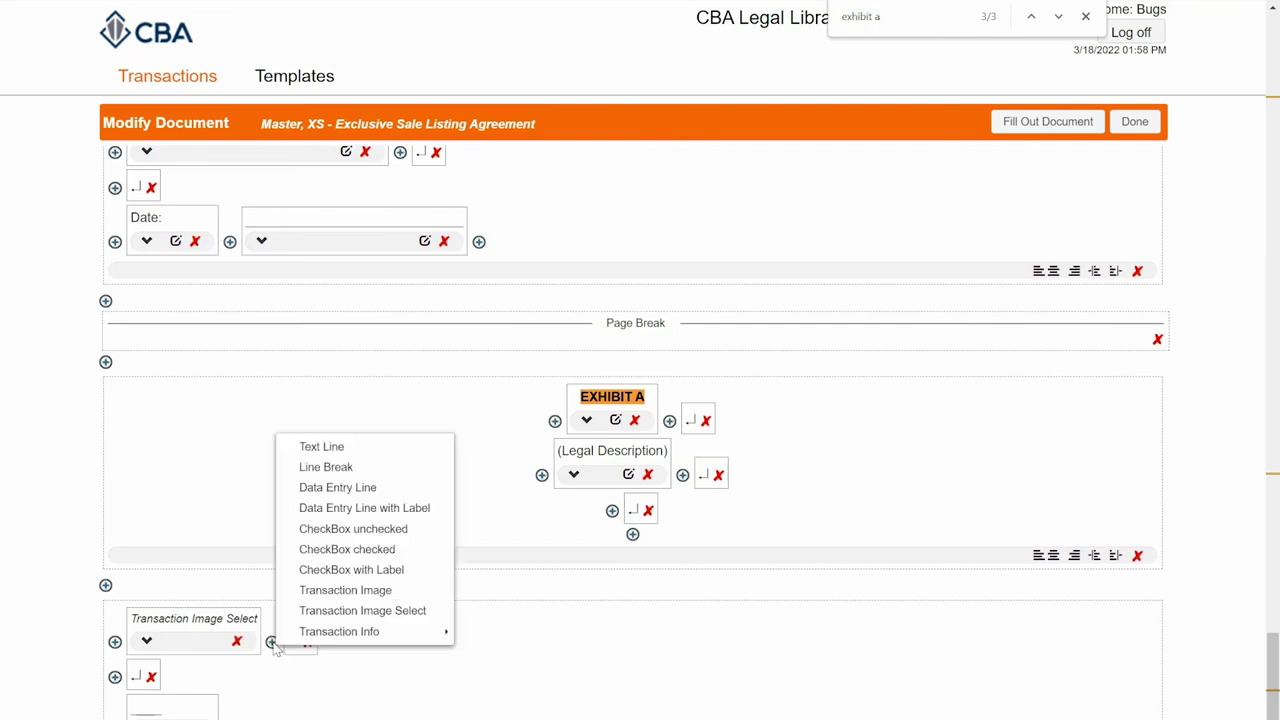
{"action": "left_click", "coordinate": [288, 590]}
{"action": "scroll", "coordinate": [486, 574], "scroll_direction": "down", "scroll_amount": 3}
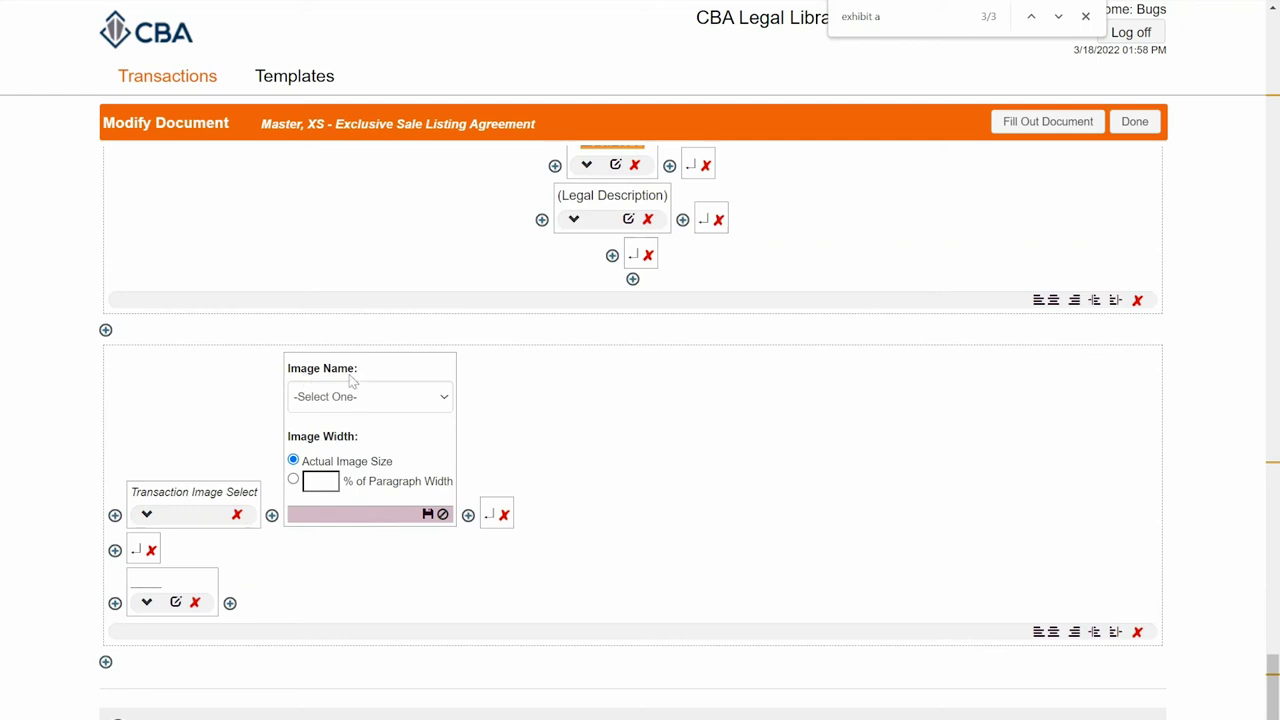
{"action": "left_click", "coordinate": [336, 398]}
{"action": "left_click", "coordinate": [325, 435]}
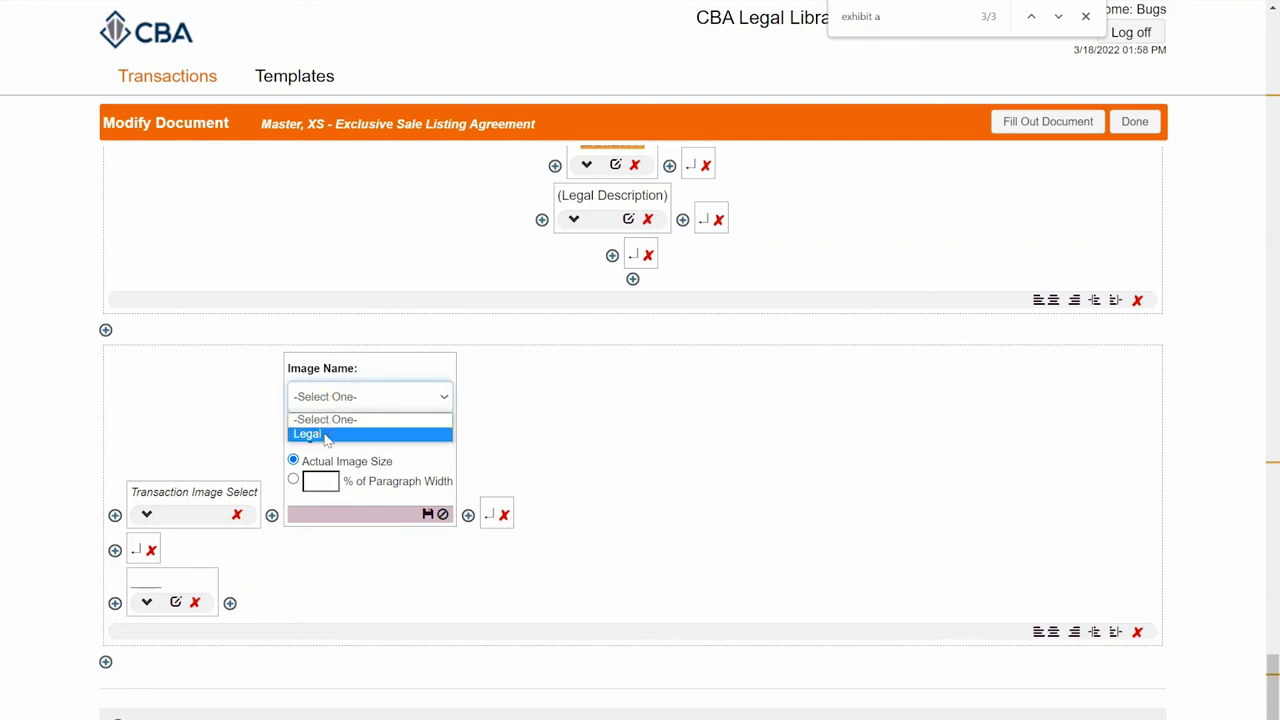
{"action": "left_click", "coordinate": [427, 515]}
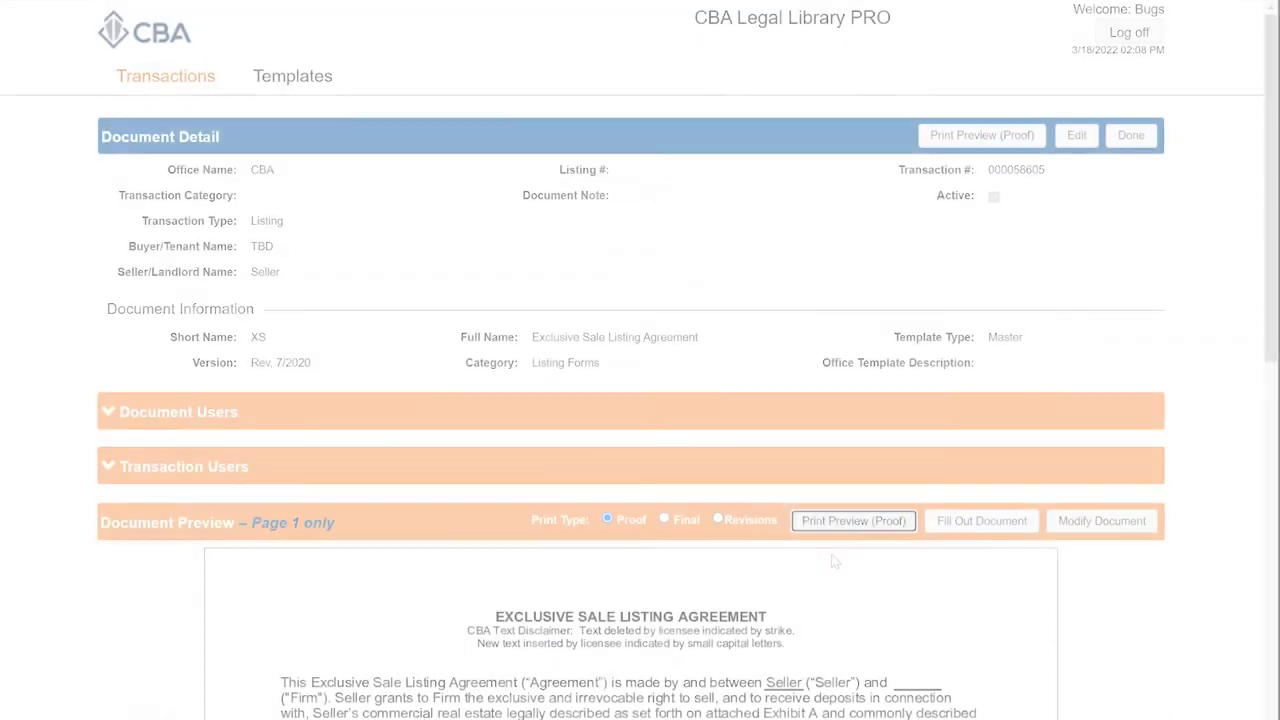
Step: Check page 4 of the proof PDF, showing Exhibit A's legal description twice, then reopen the editor
{"action": "left_click", "coordinate": [838, 518]}
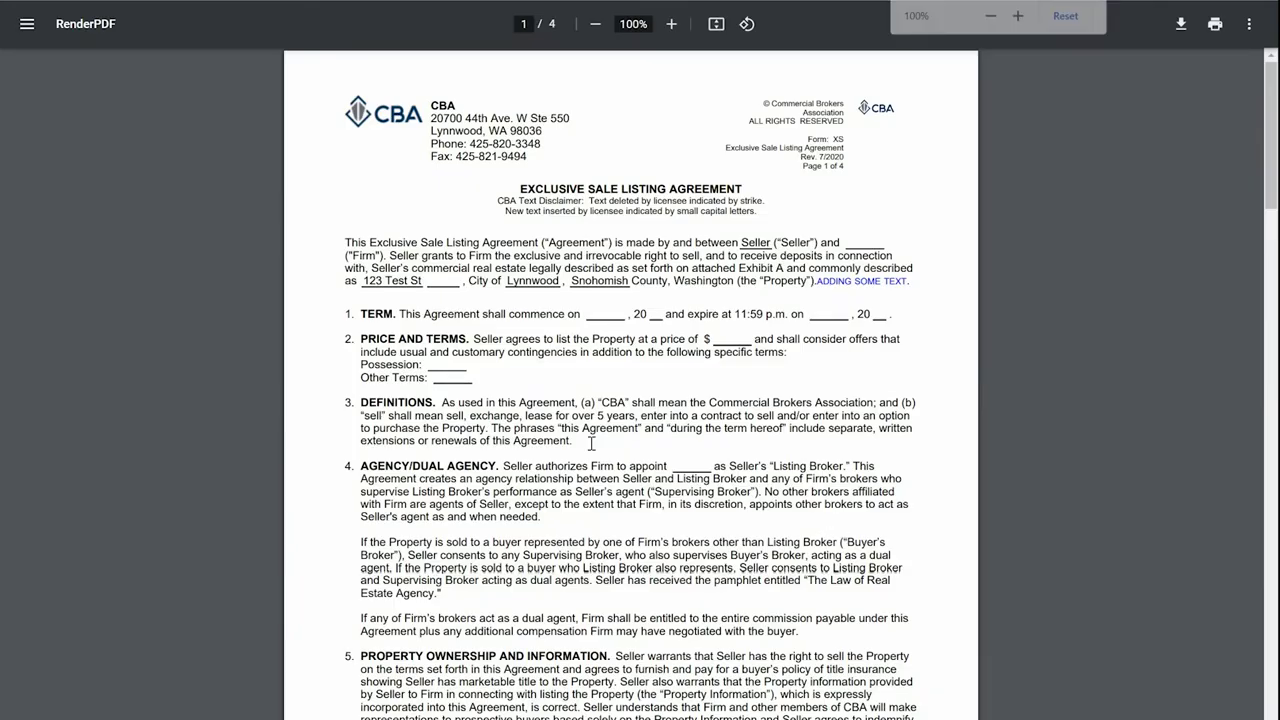
{"action": "key", "text": "ctrl+f"}
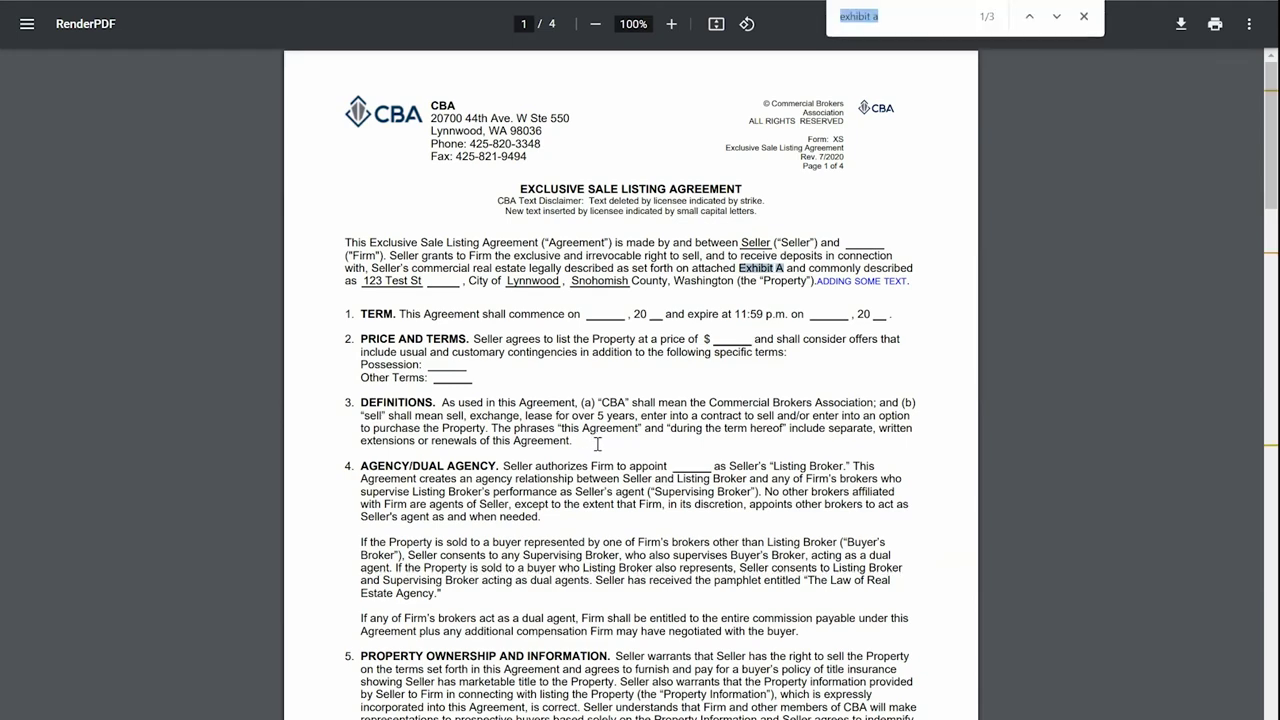
{"action": "key", "text": "Return"}
{"action": "key", "text": "Return"}
{"action": "key", "text": "Return"}
{"action": "key", "text": "Return"}
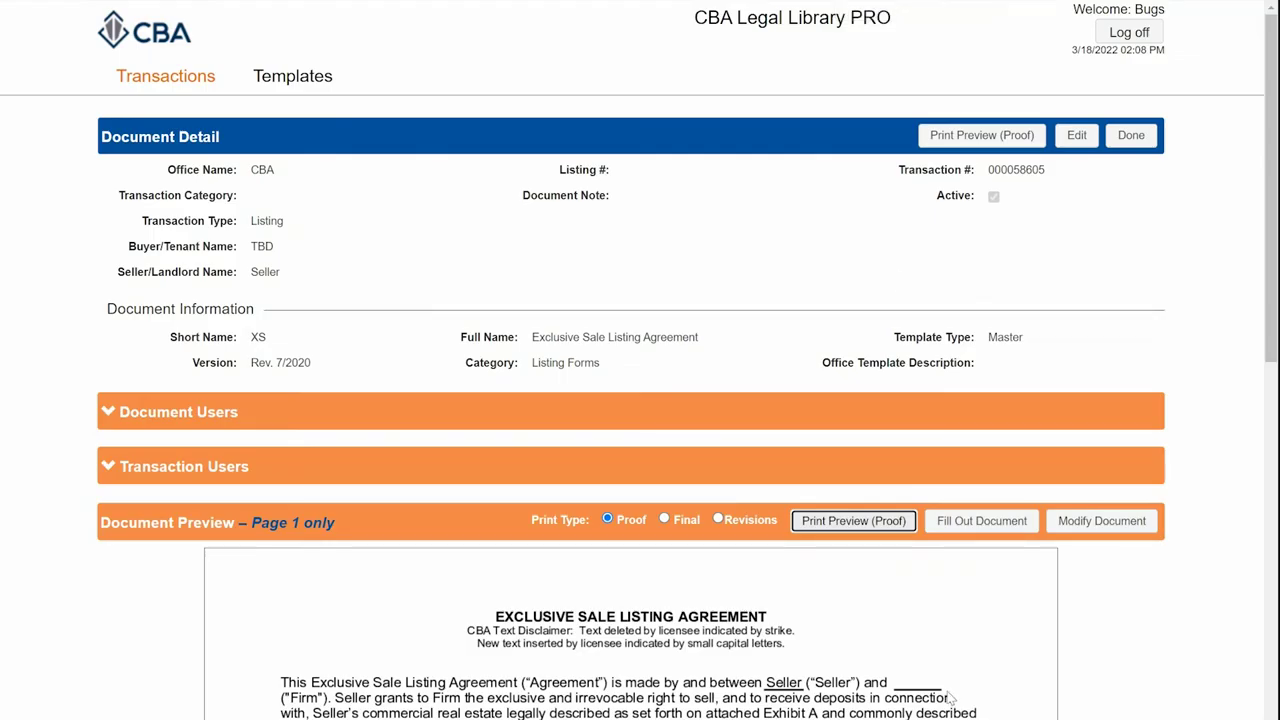
{"action": "left_click", "coordinate": [1073, 521]}
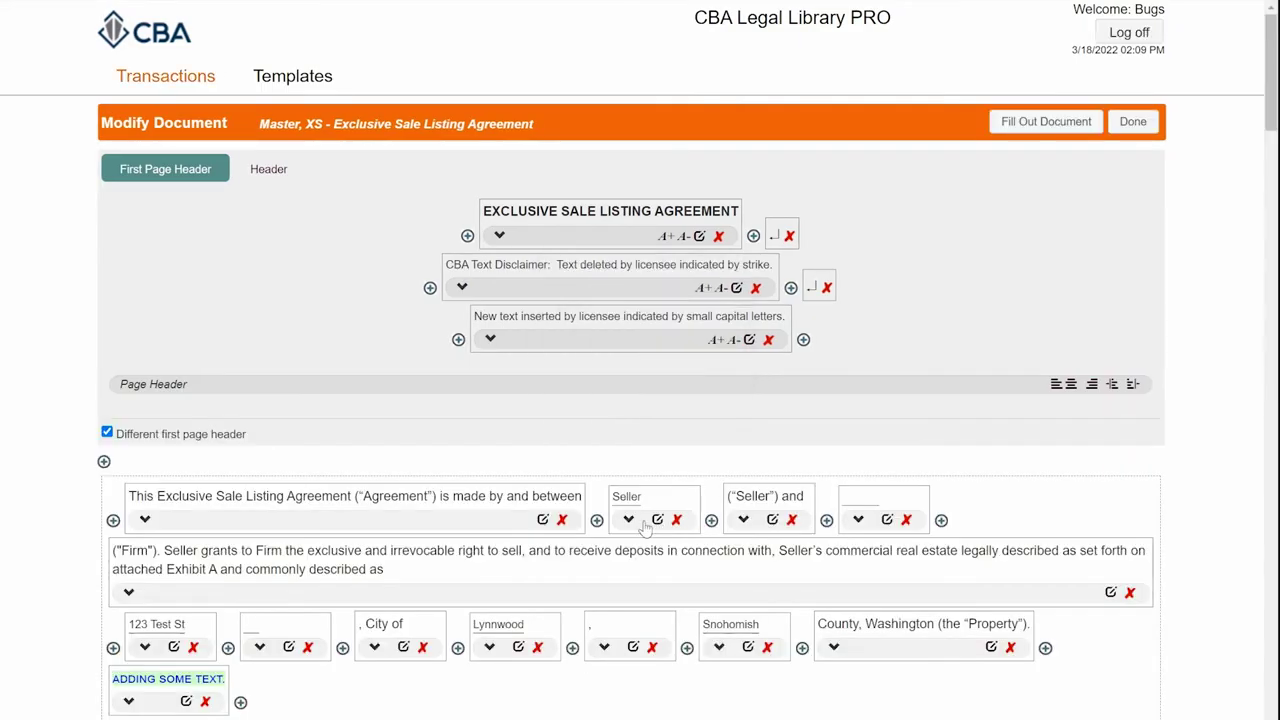
Step: Delete the duplicate 'Transaction Image: Legal' under Exhibit A and confirm the proof shows it once
{"action": "key", "text": "ctrl+f"}
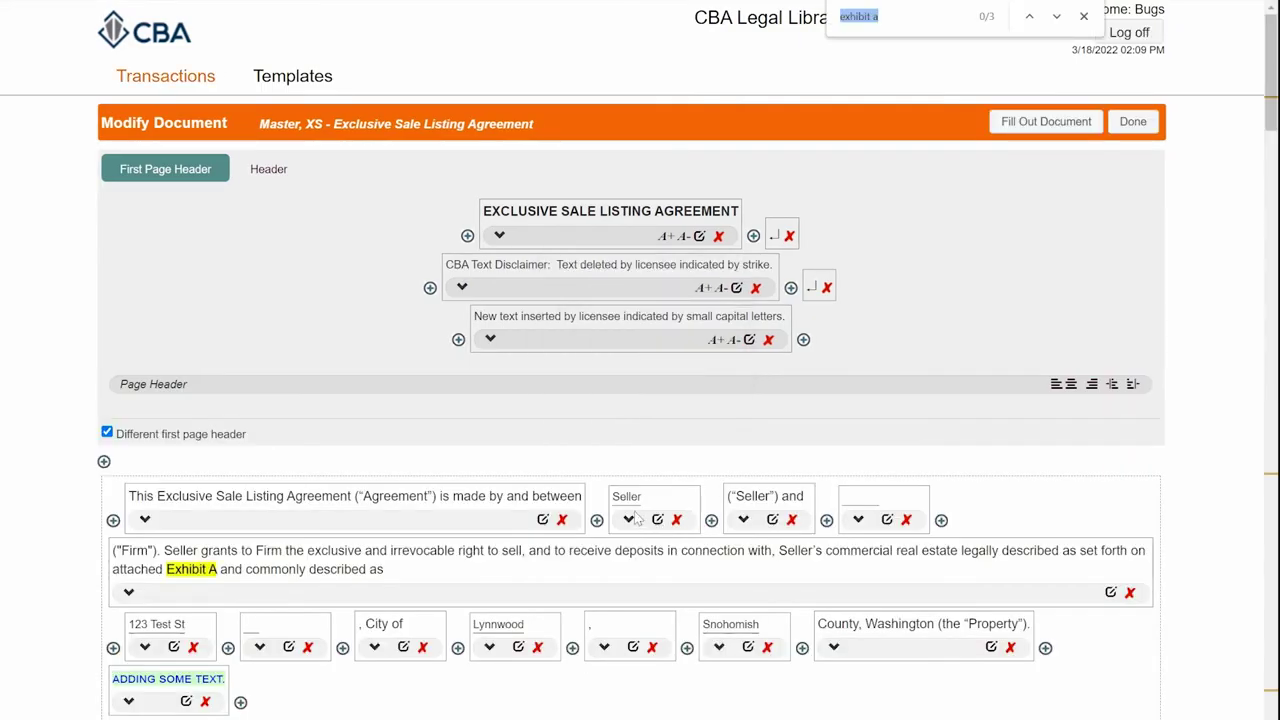
{"action": "key", "text": "Return"}
{"action": "key", "text": "Return"}
{"action": "key", "text": "Return"}
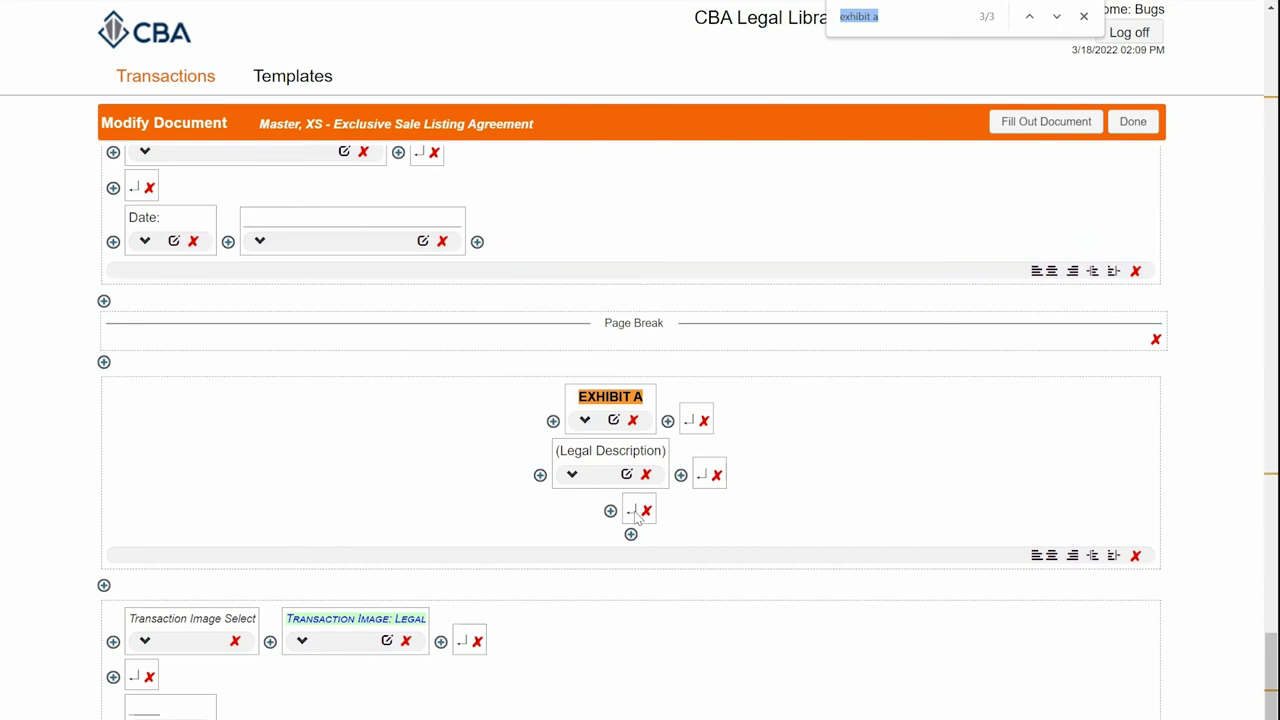
{"action": "left_click", "coordinate": [406, 642]}
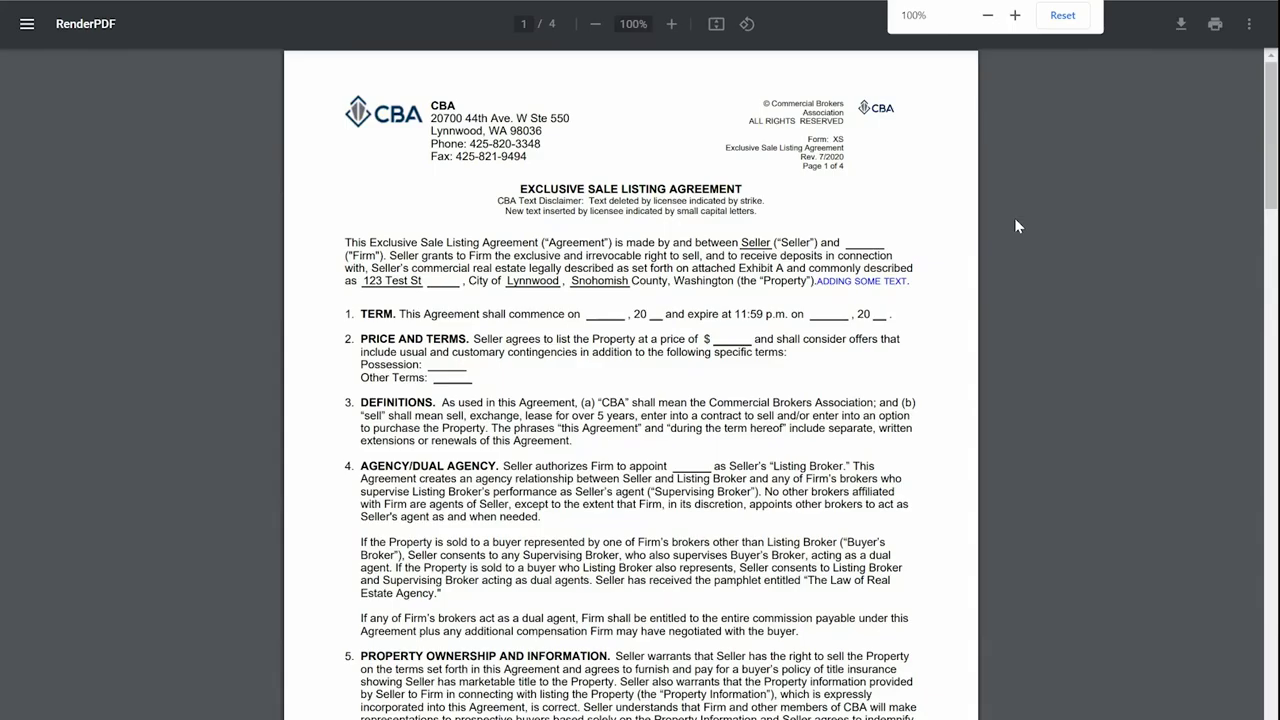
{"action": "left_click_drag", "start_coordinate": [1271, 135], "coordinate": [1271, 533]}
{"action": "scroll", "coordinate": [1077, 400], "scroll_direction": "up", "scroll_amount": 1}
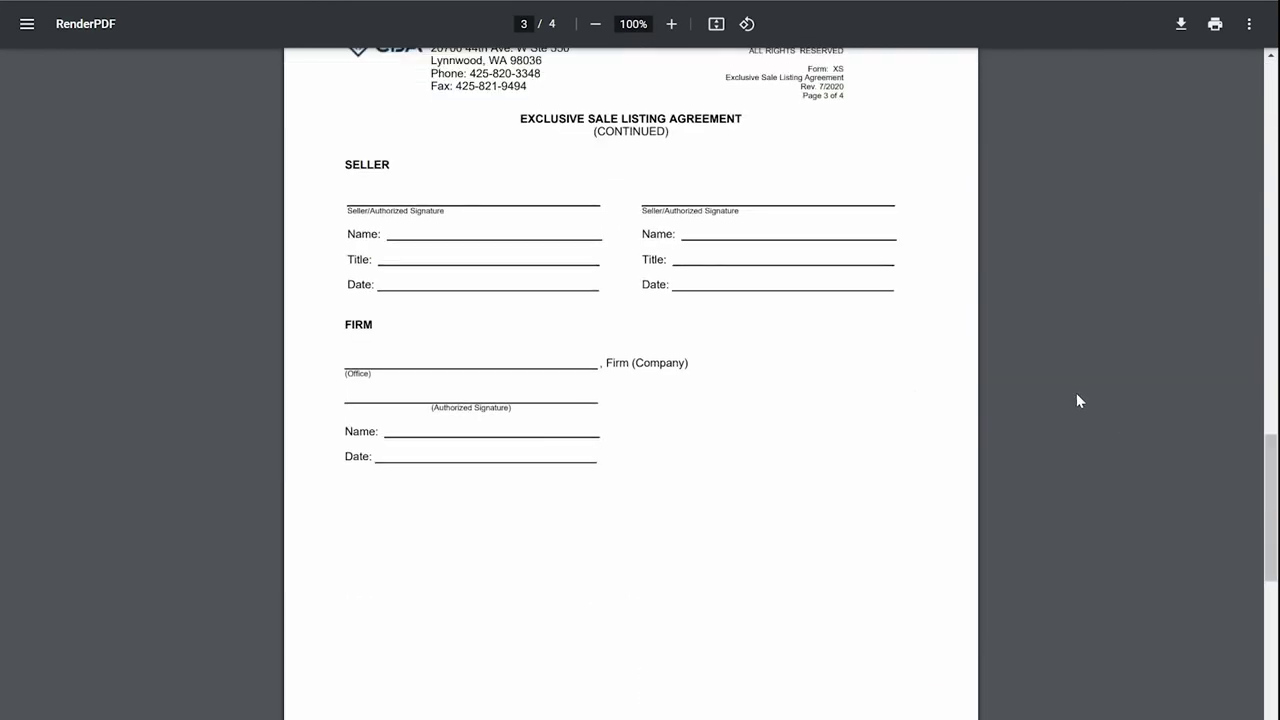
{"action": "scroll", "coordinate": [1000, 433], "scroll_direction": "down", "scroll_amount": 6}
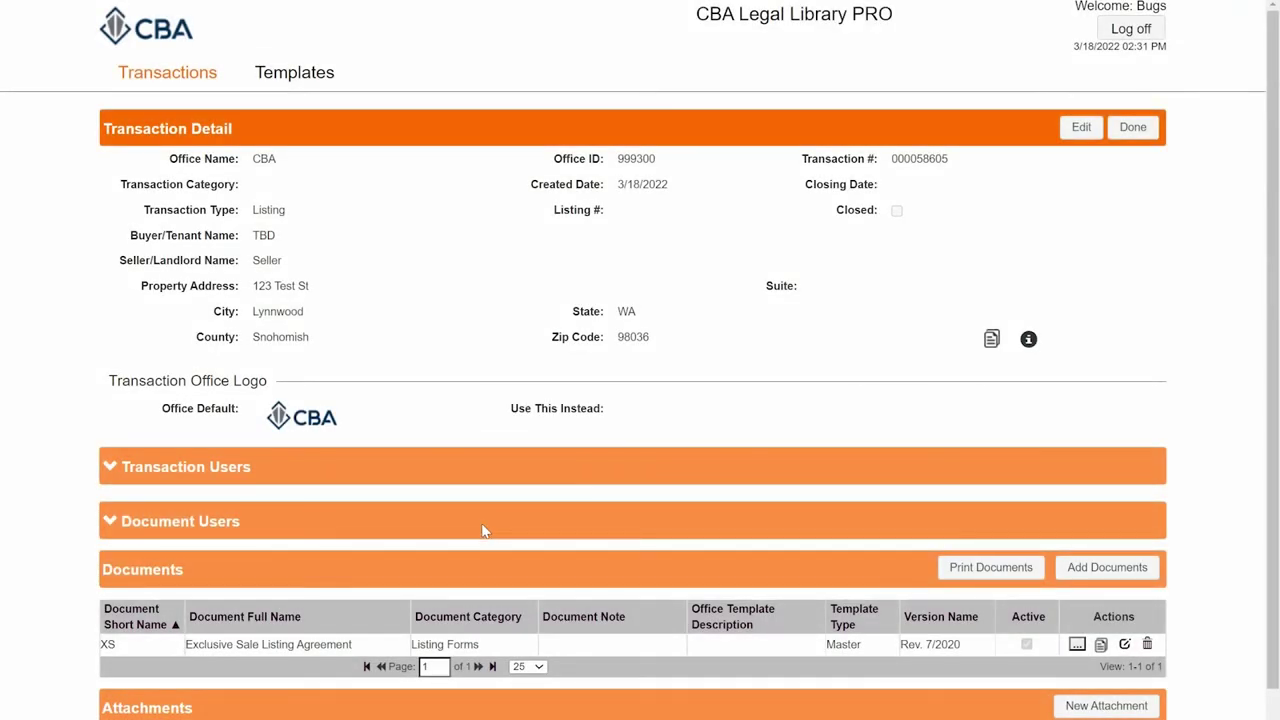
Step: Add a 'Legal Description' attachment using file Legal Library PRO H2G.pdf and save it
{"action": "scroll", "coordinate": [482, 530], "scroll_direction": "down", "scroll_amount": 2}
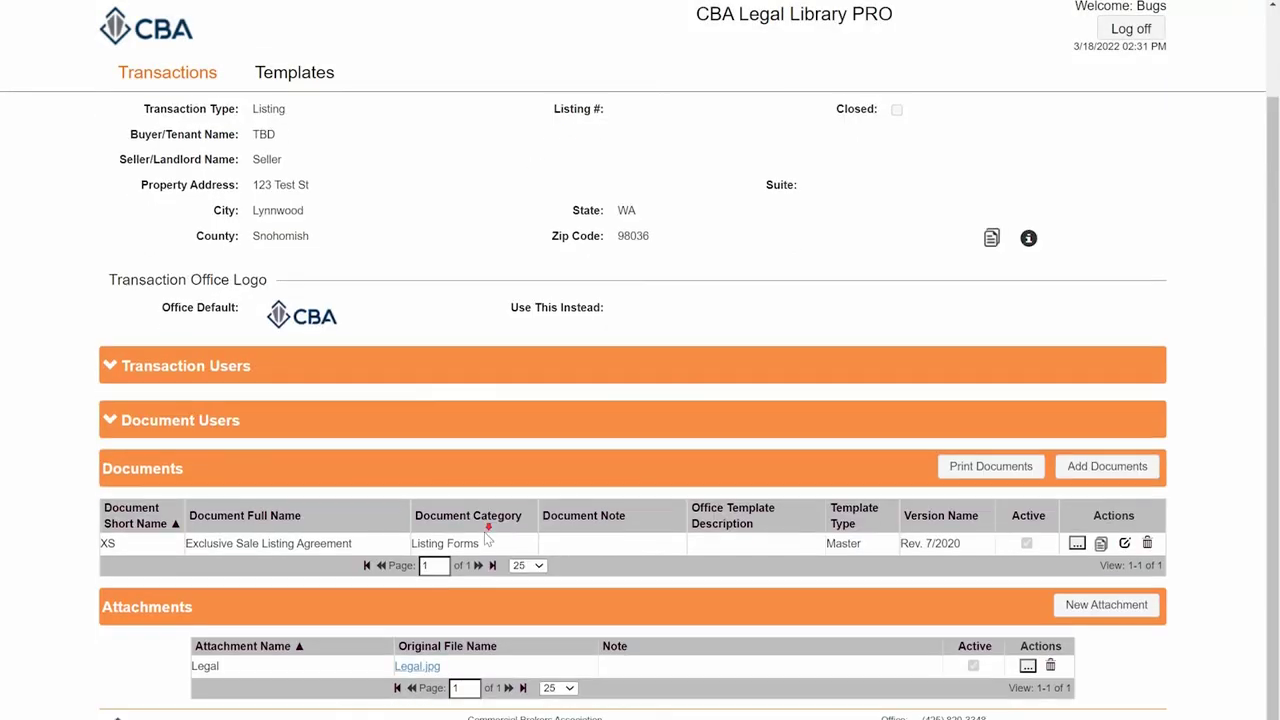
{"action": "left_click", "coordinate": [1106, 605]}
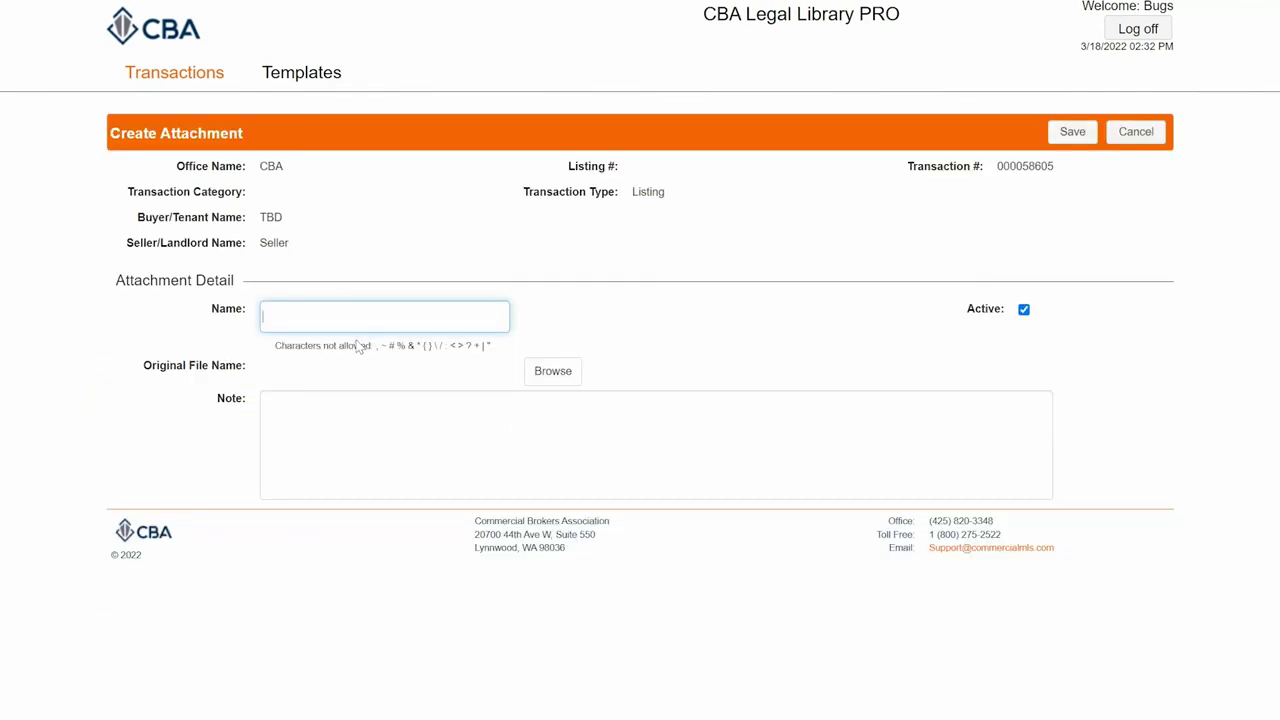
{"action": "left_click", "coordinate": [327, 316]}
{"action": "left_click", "coordinate": [325, 383]}
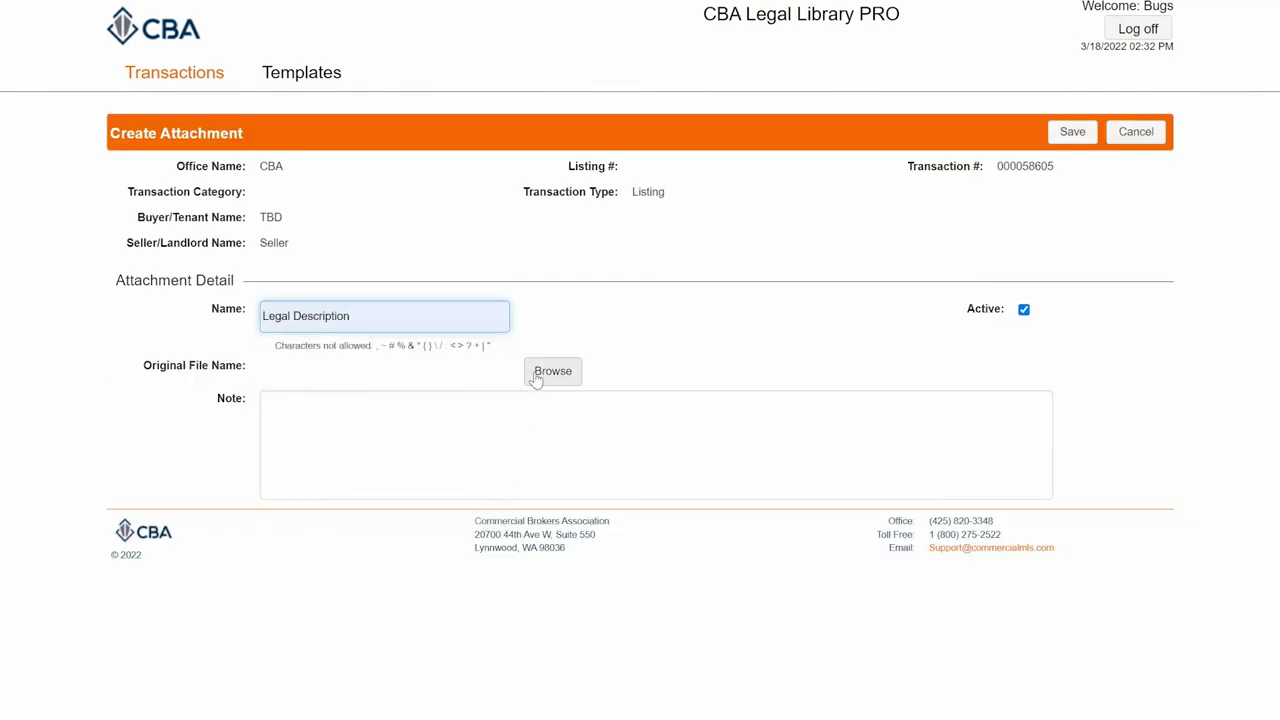
{"action": "left_click", "coordinate": [551, 380]}
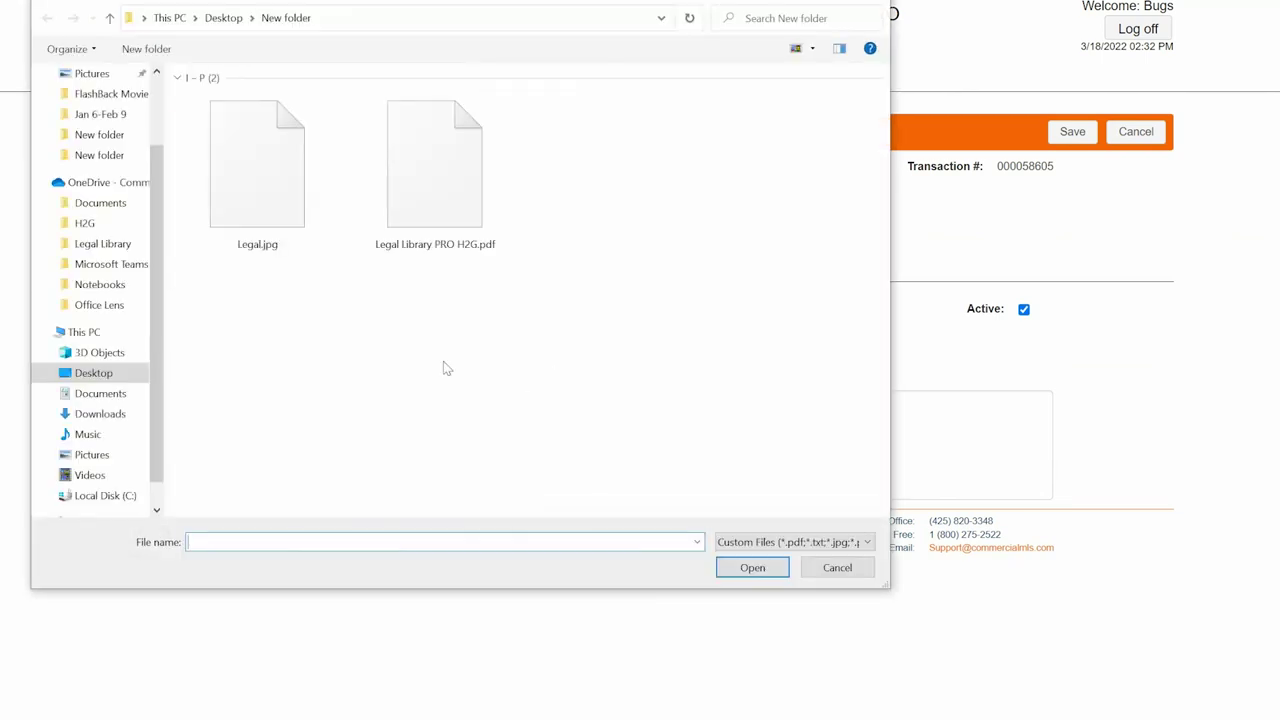
{"action": "left_click", "coordinate": [449, 224]}
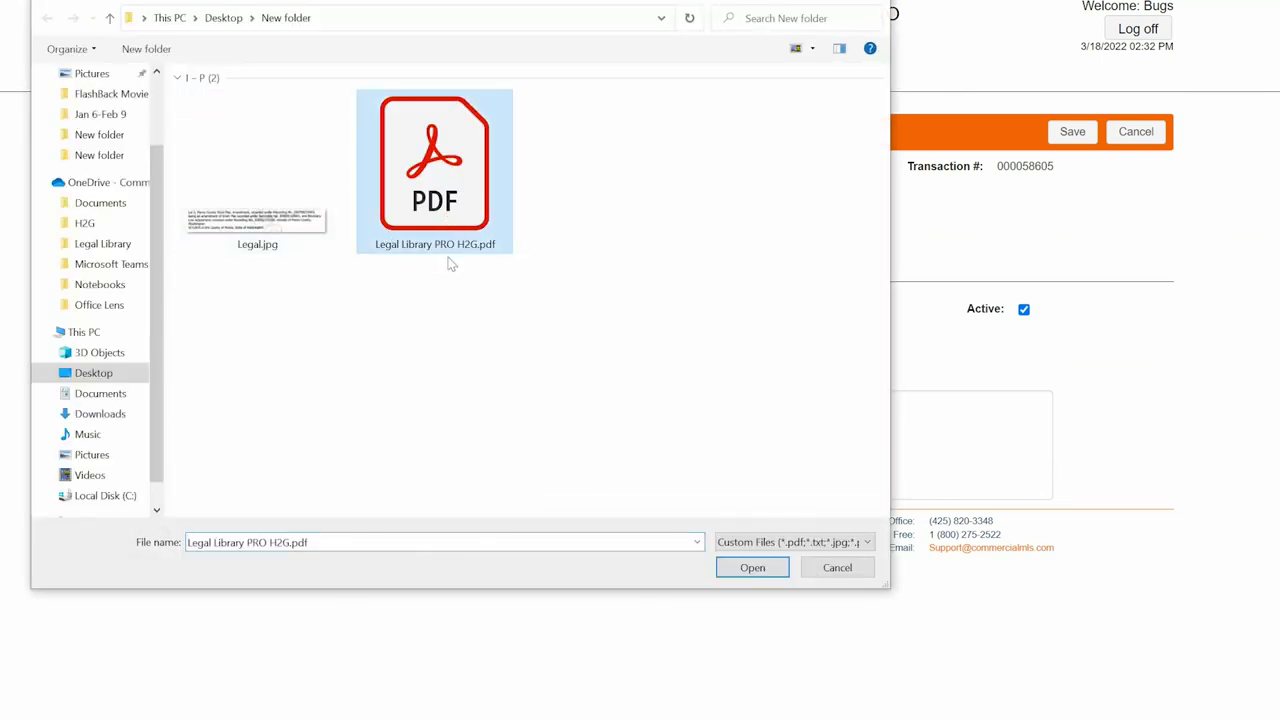
{"action": "left_click", "coordinate": [746, 570]}
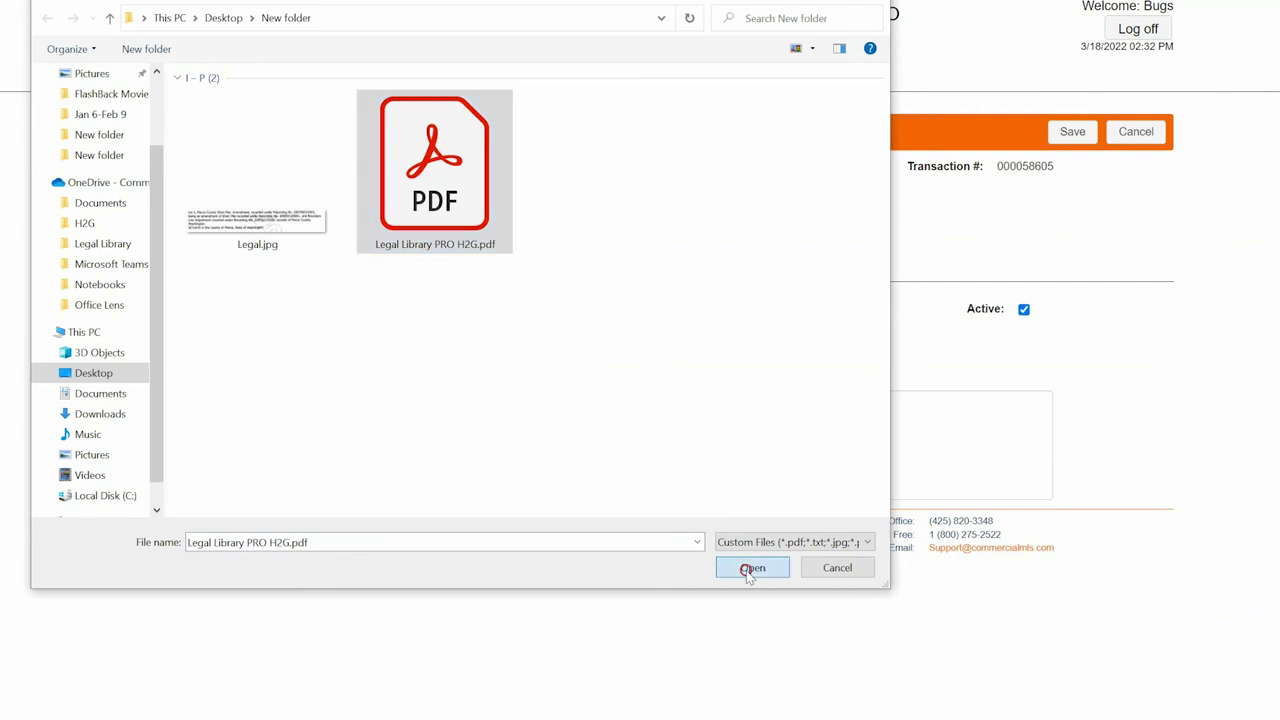
{"action": "left_click", "coordinate": [1072, 136]}
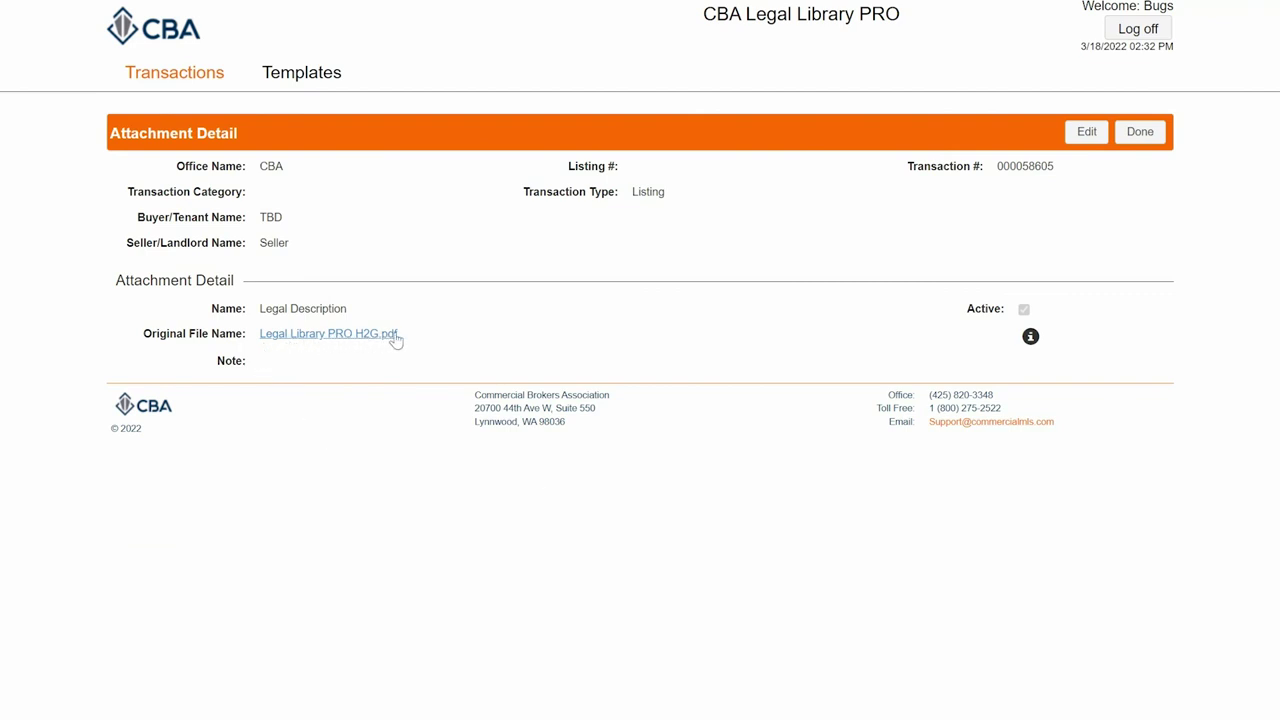
{"action": "left_click", "coordinate": [1140, 132]}
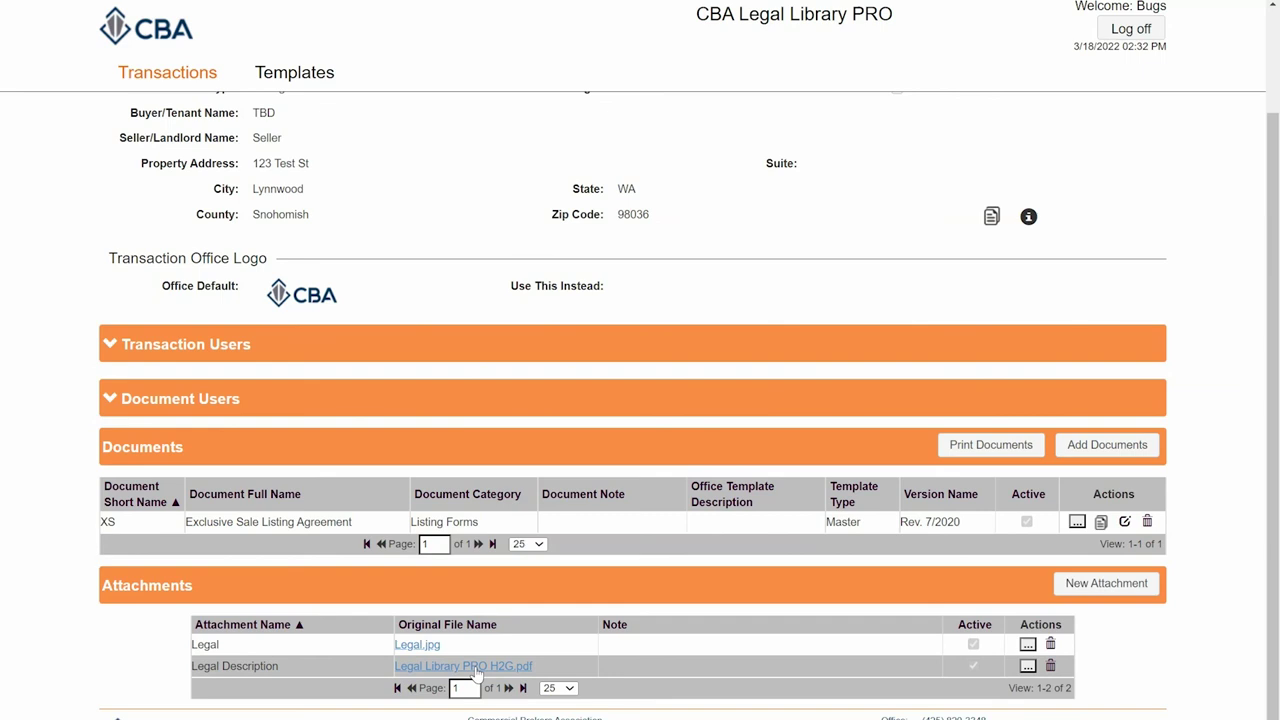
Step: Open the attached Legal Library PRO H2G.pdf from the Attachments table
{"action": "left_click", "coordinate": [476, 666]}
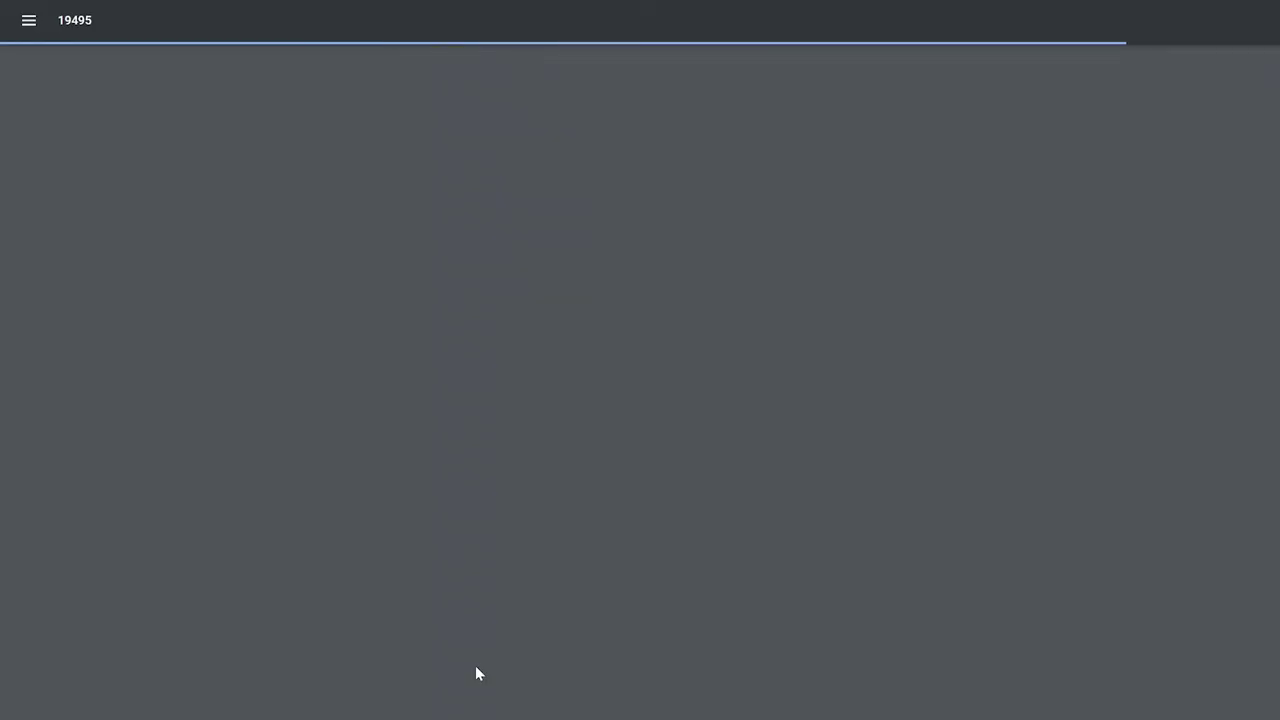